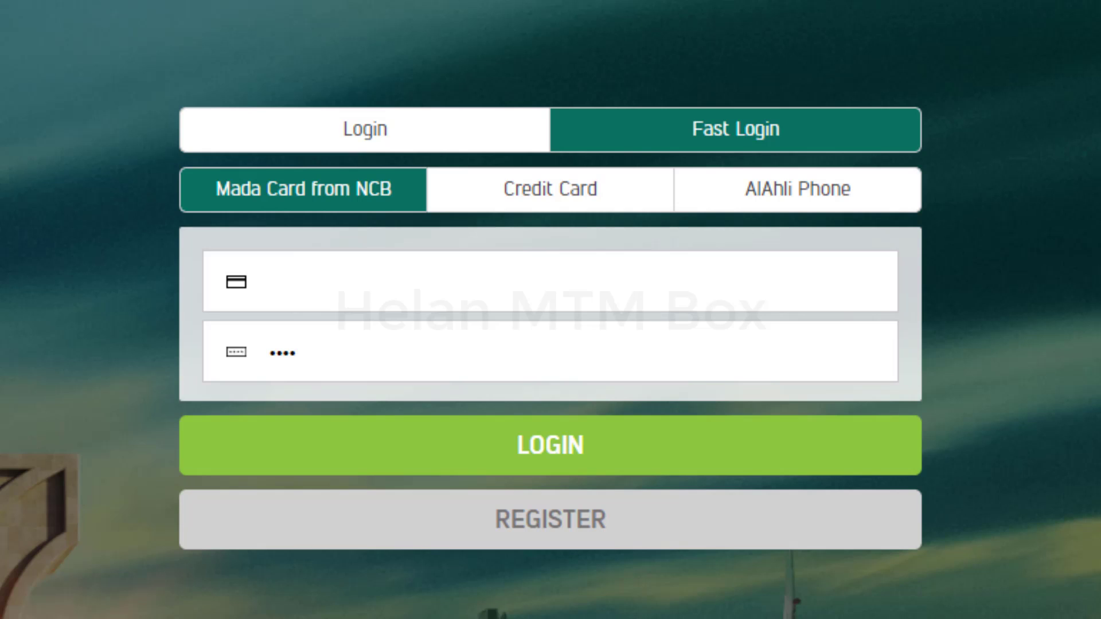
# - Log in through the Login tab using the SMS verification code
pyautogui.click(362, 128)
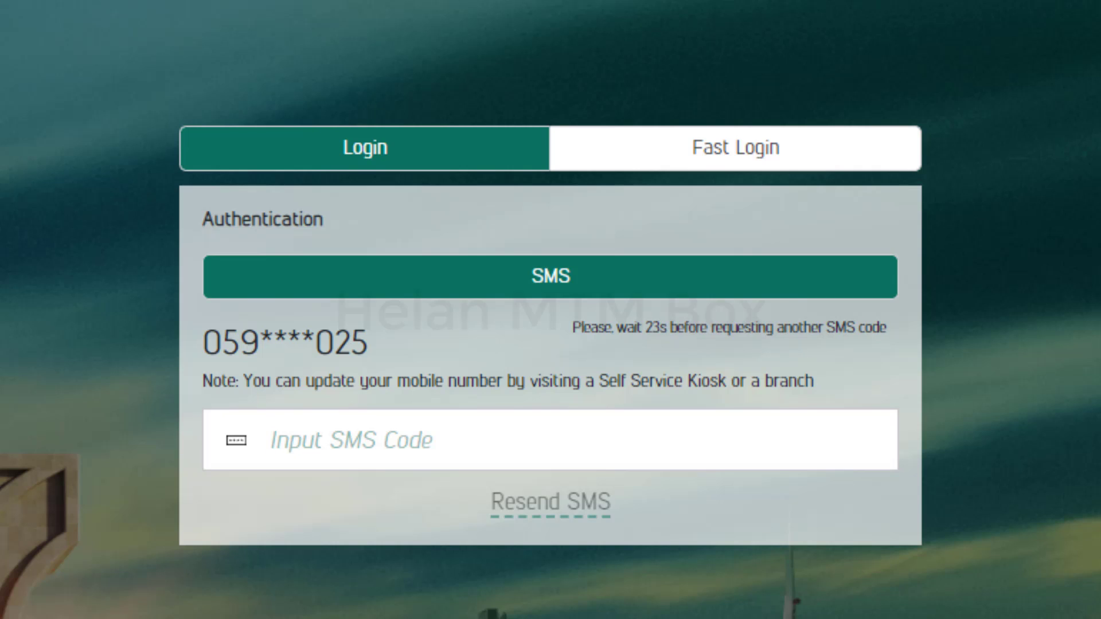
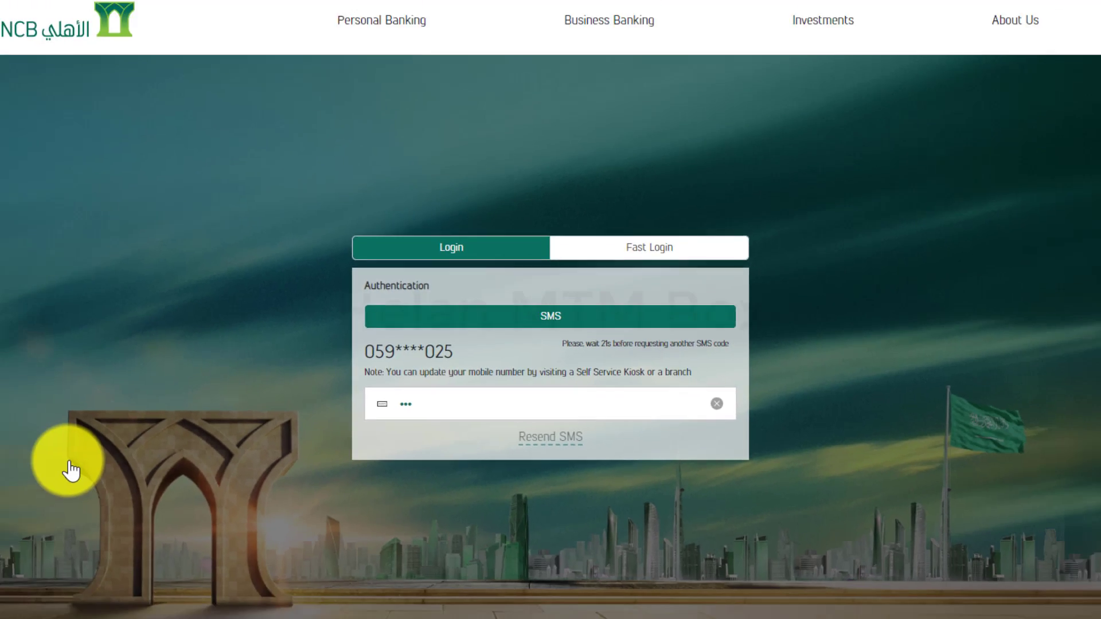
pyautogui.press('Return')
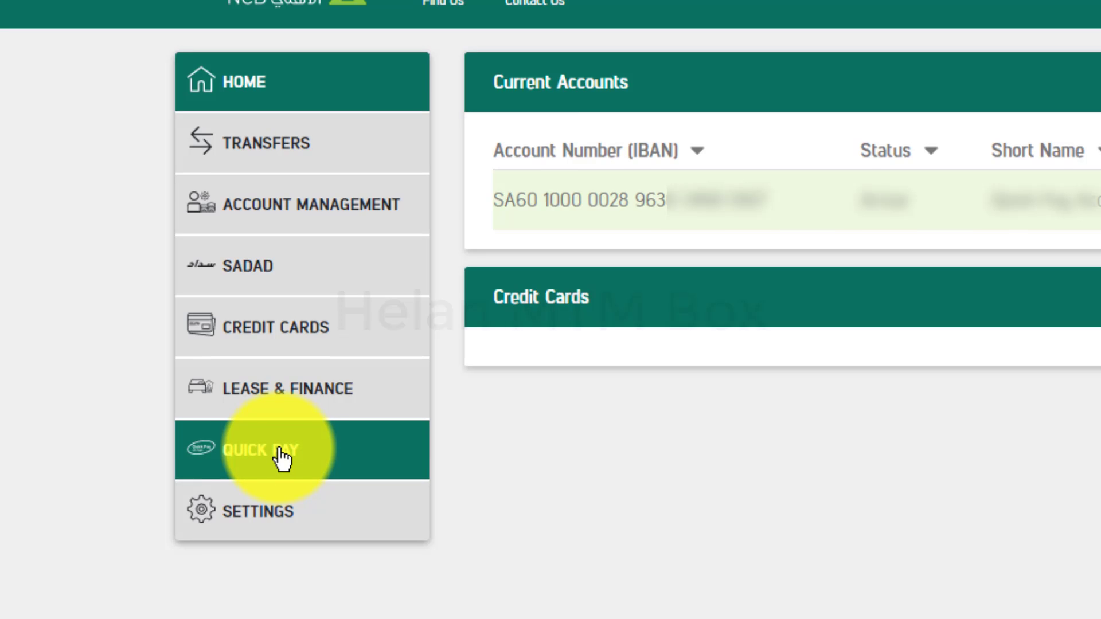
# - Expand QUICK PAY in the left menu and open the Quick Pay Beneficiaries list
pyautogui.click(283, 458)
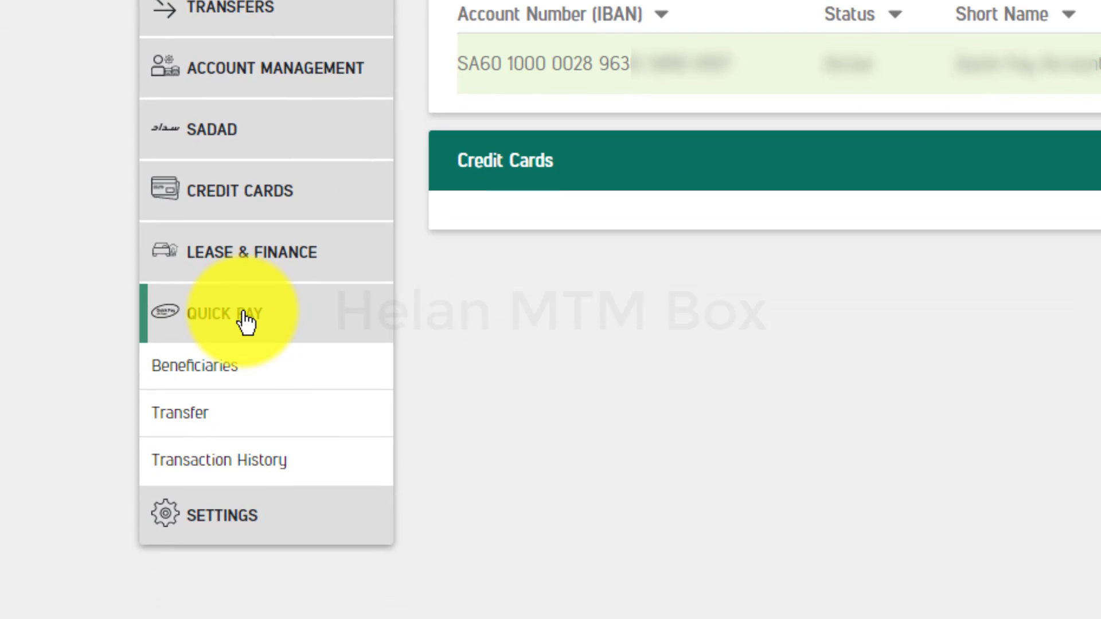
pyautogui.click(315, 341)
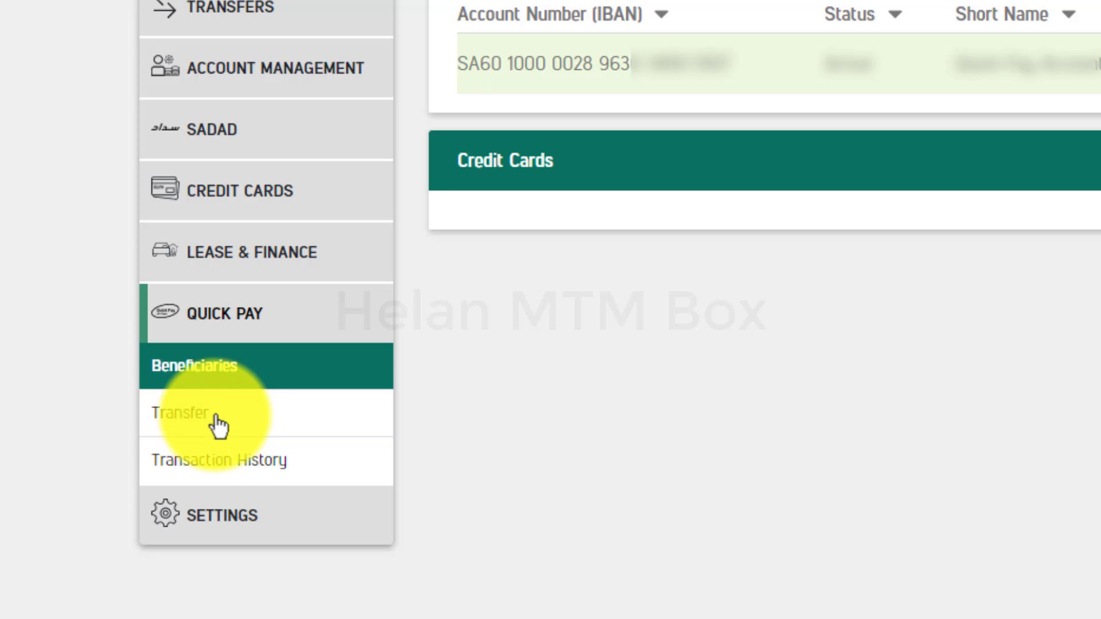
pyautogui.click(239, 385)
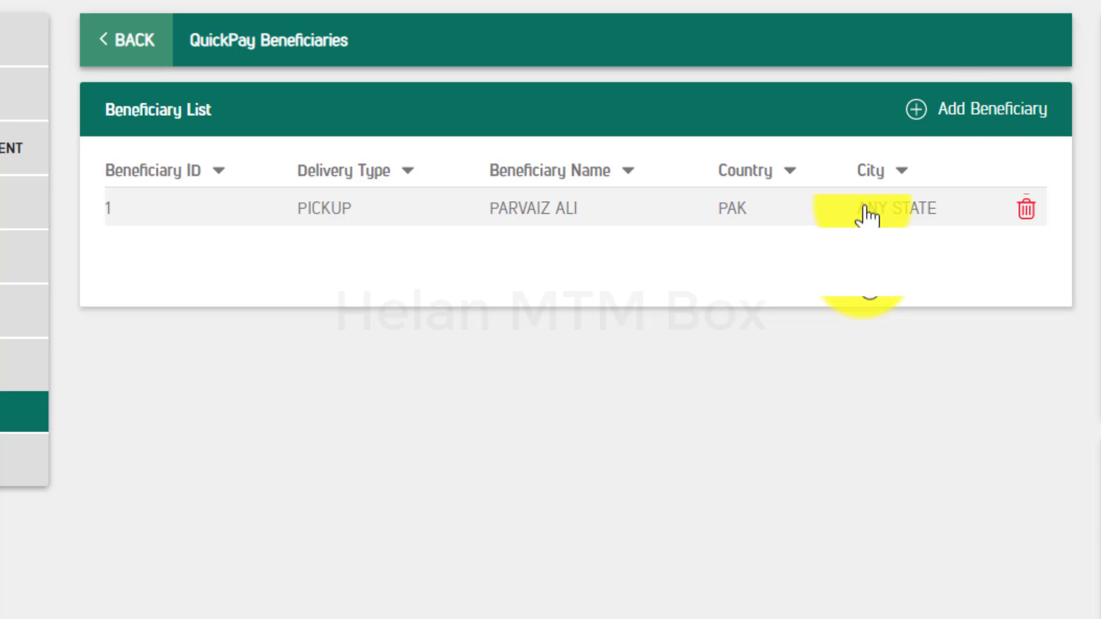
# - Start a new Quick Pay beneficiary and enter its English first, second and third names
pyautogui.click(953, 113)
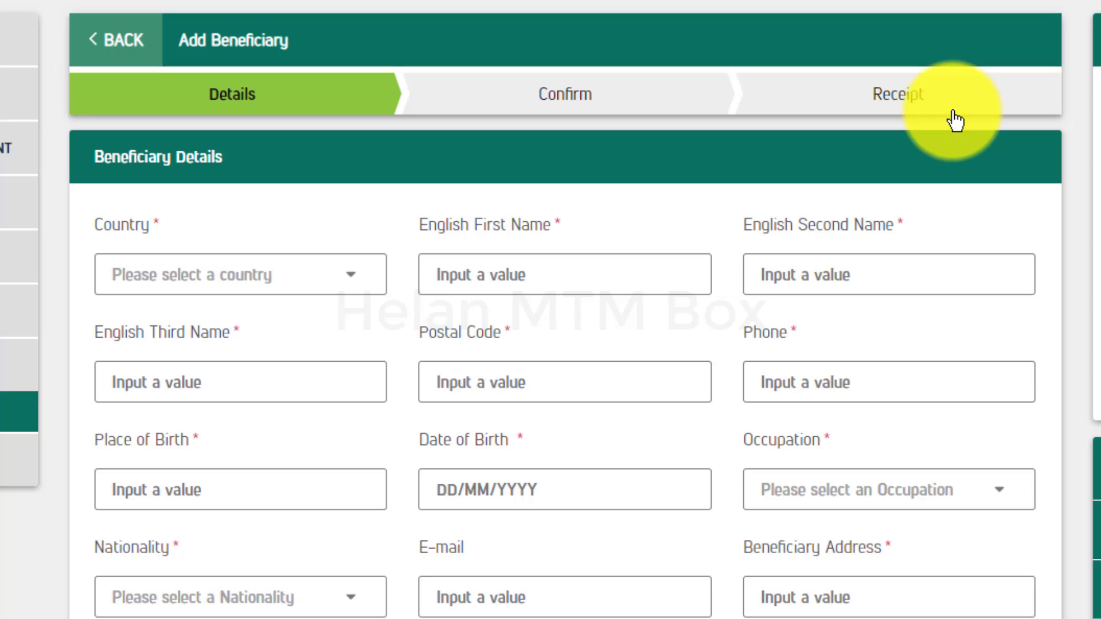
pyautogui.click(523, 270)
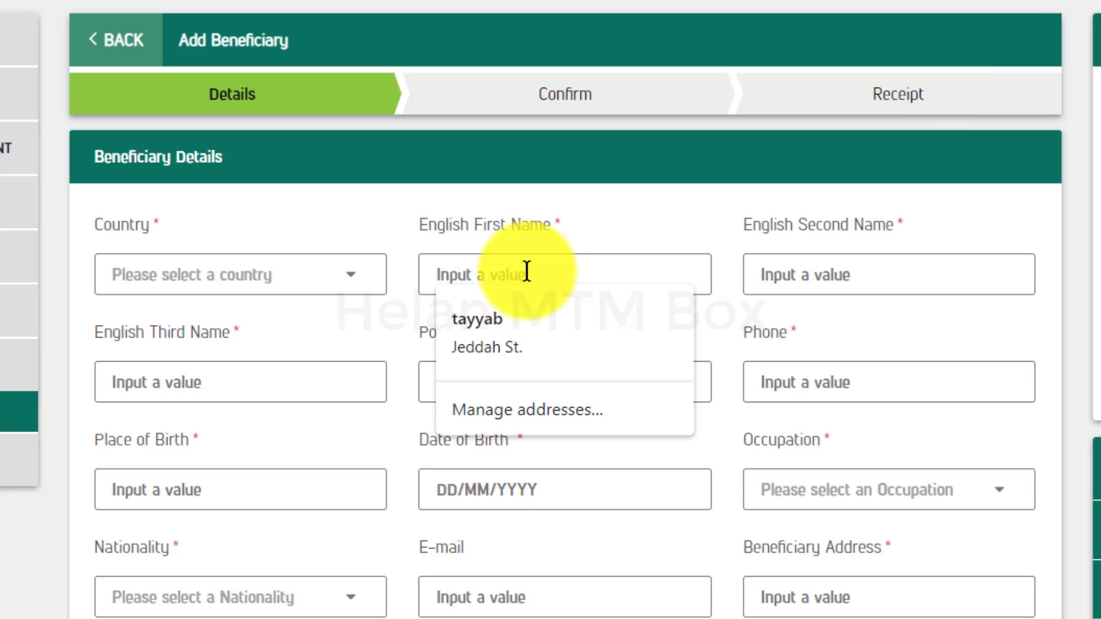
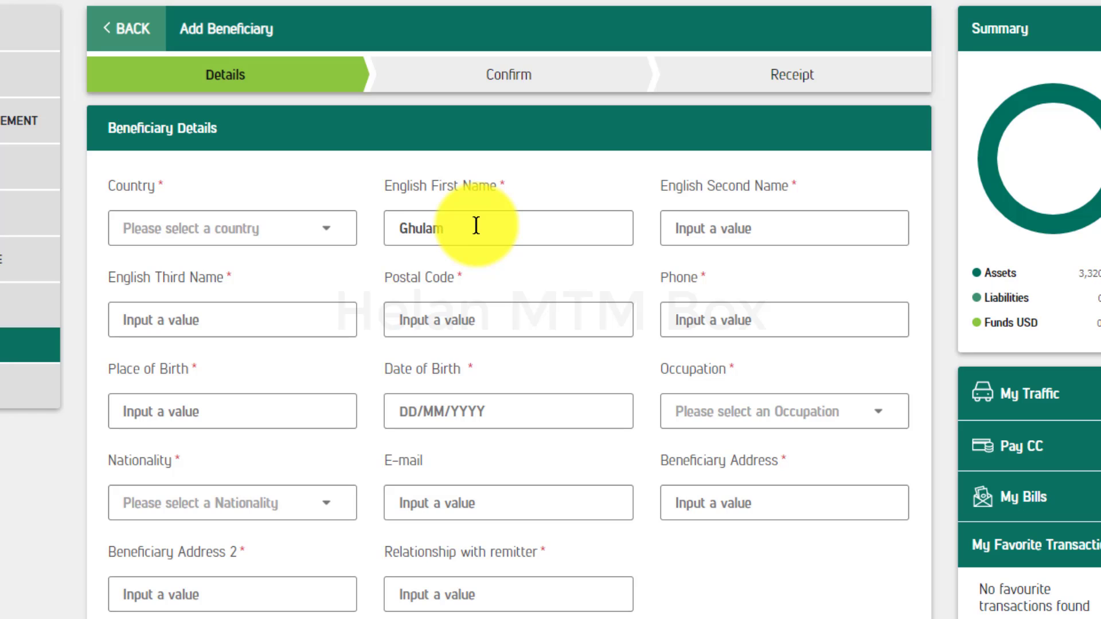
pyautogui.click(173, 324)
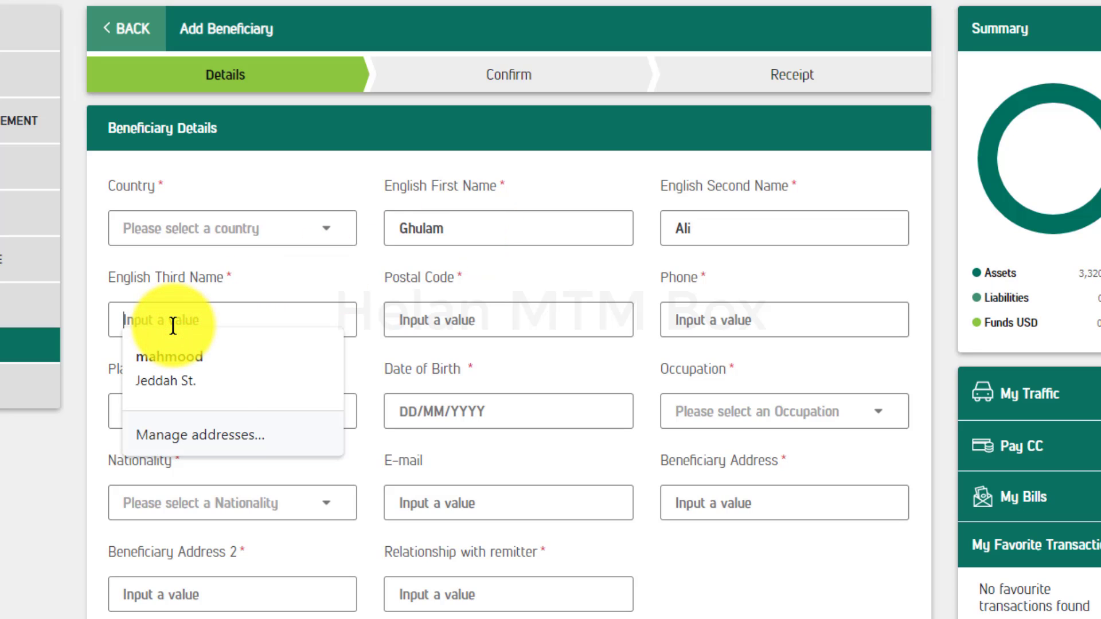
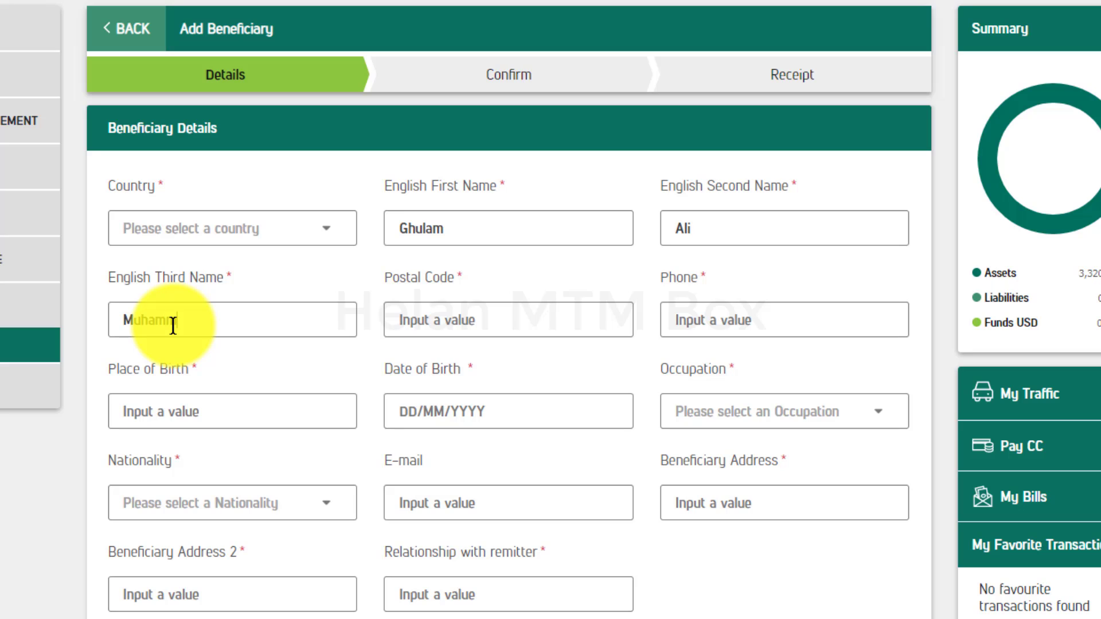
# - Enter the beneficiary's postal code, phone number and place of birth
pyautogui.click(491, 321)
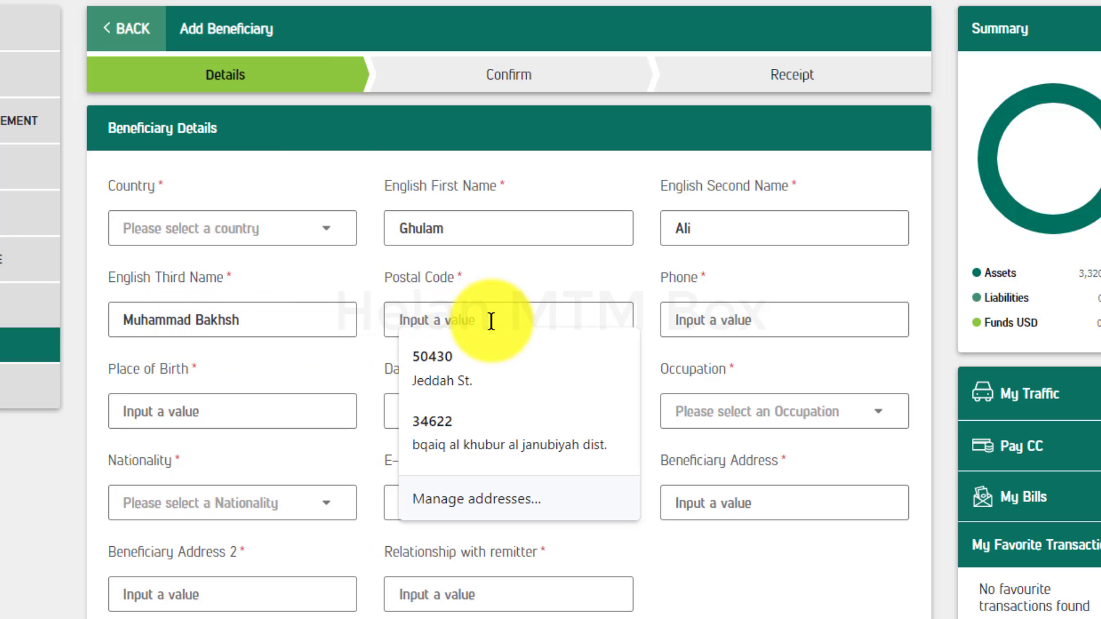
pyautogui.write('500')
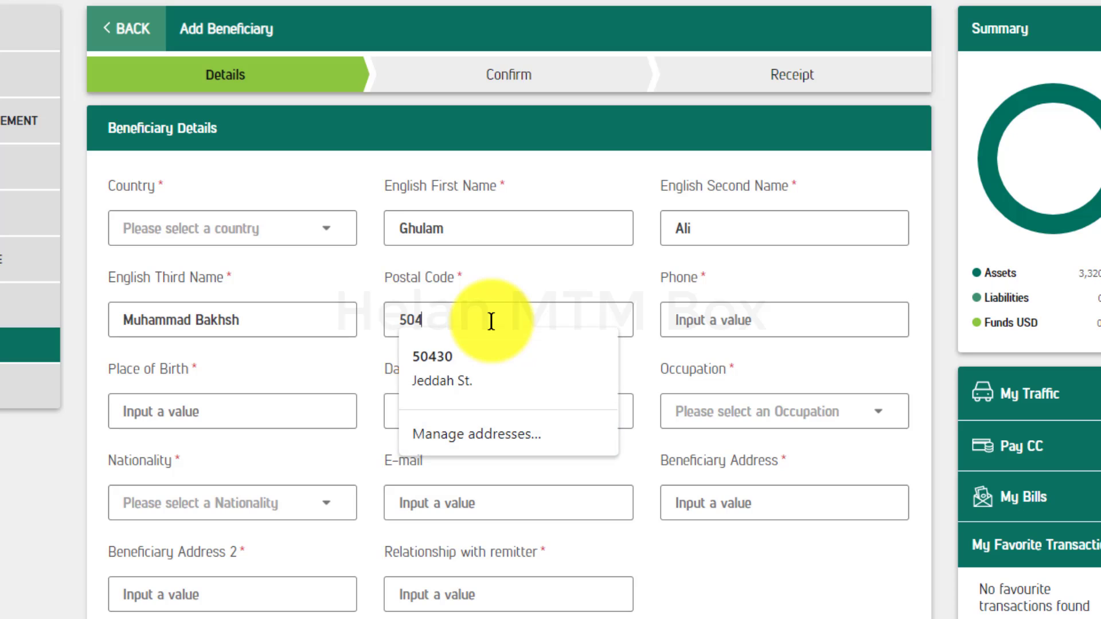
pyautogui.write('30')
pyautogui.click(721, 319)
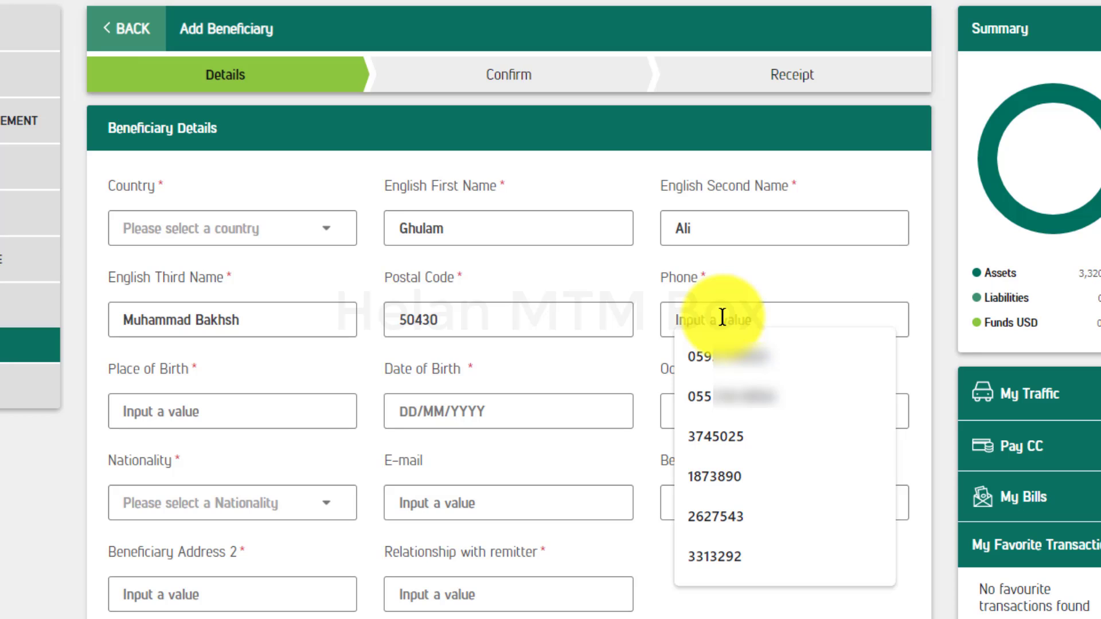
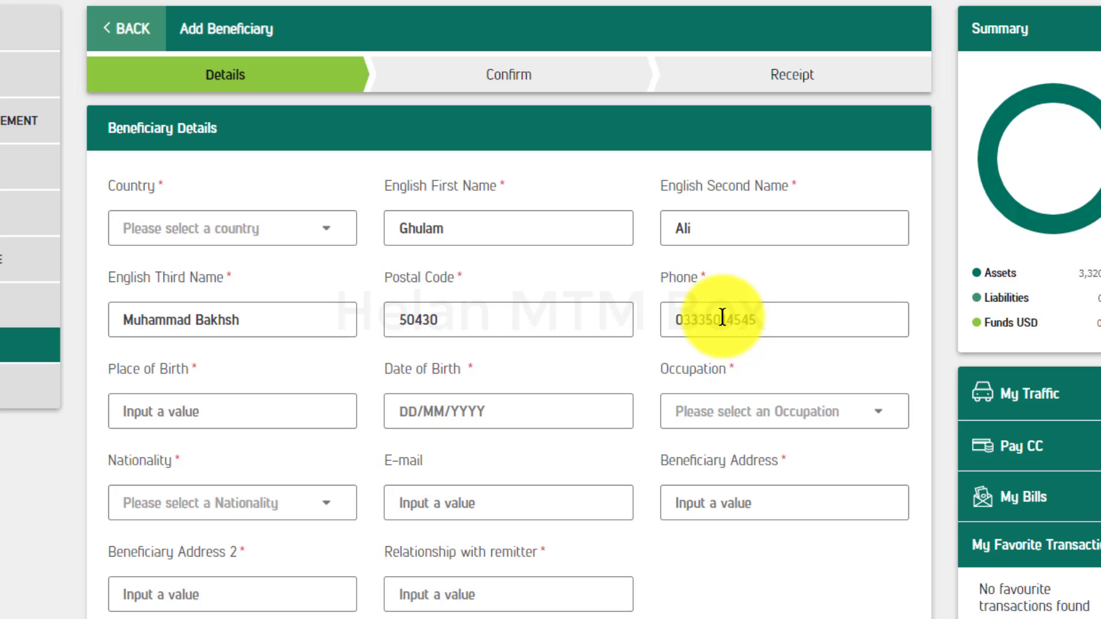
pyautogui.click(162, 418)
pyautogui.write('Ma')
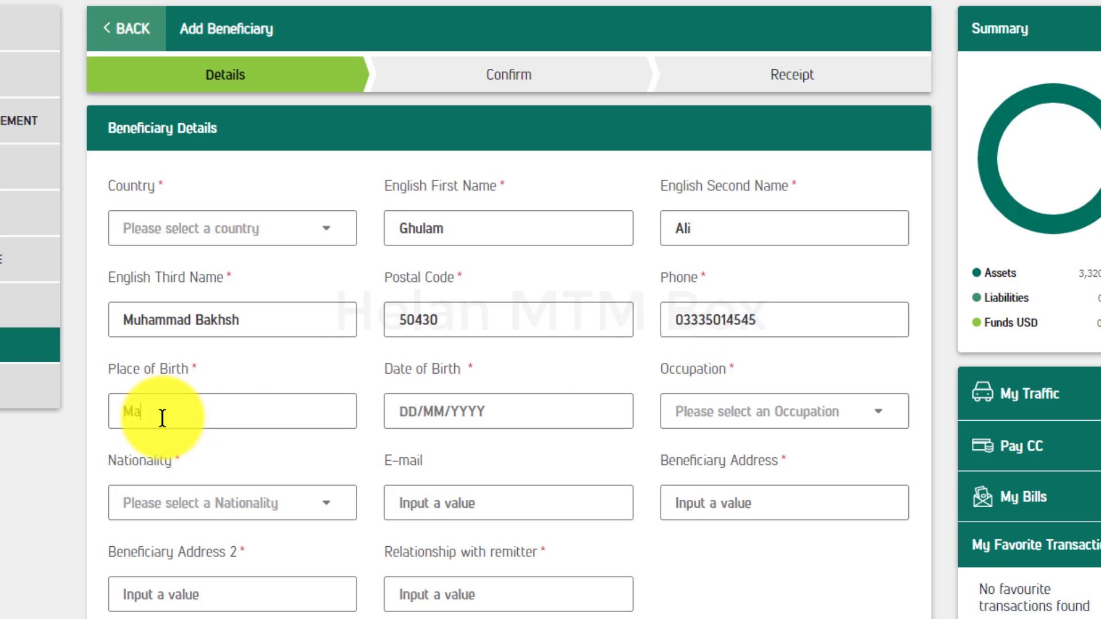
pyautogui.write('ndi Bahauddin')
# - Enter the beneficiary's date of birth and choose AUTO MECHANIC as the occupation
pyautogui.click(399, 414)
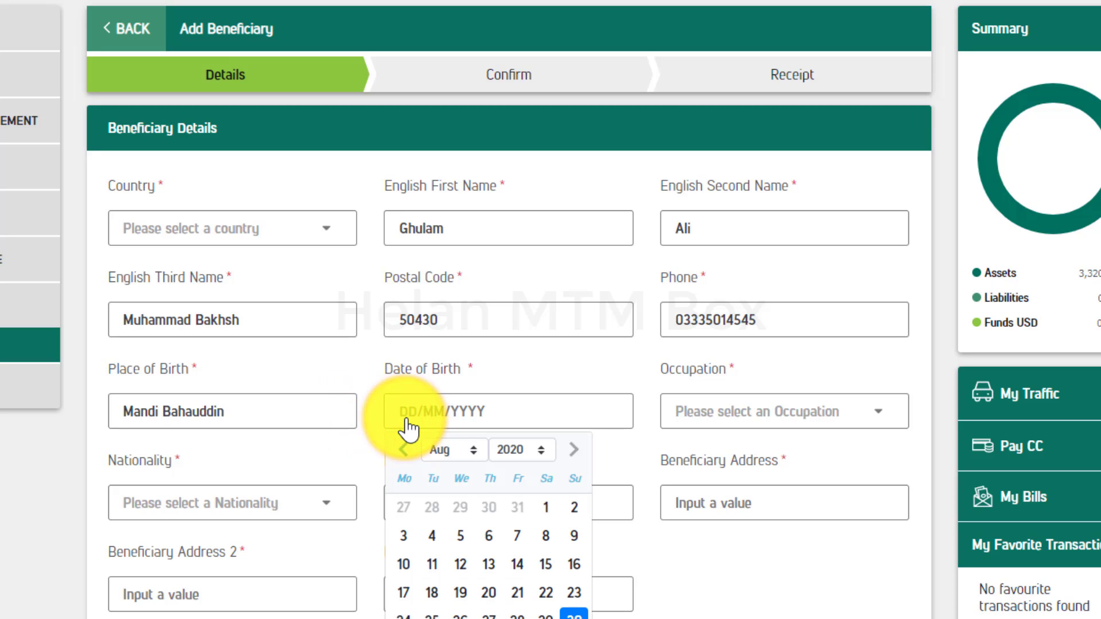
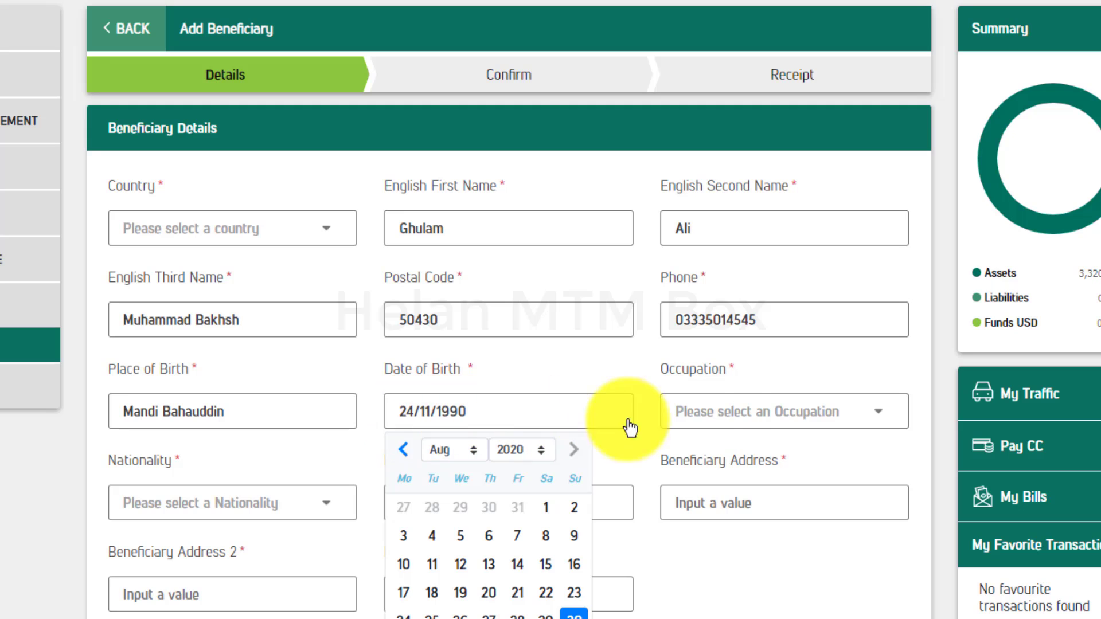
pyautogui.click(731, 427)
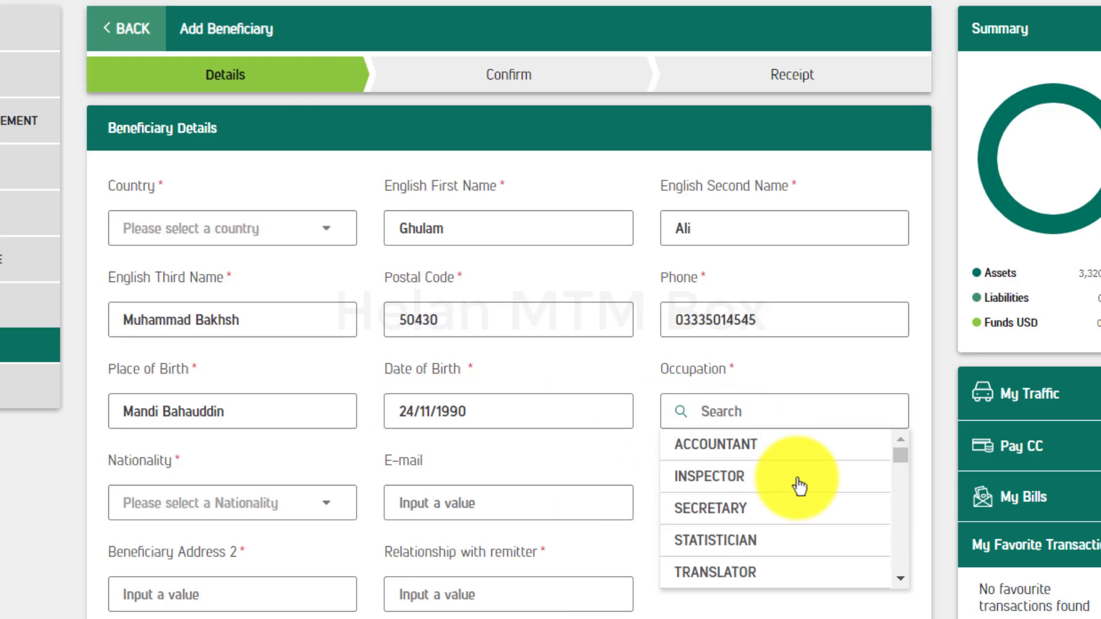
pyautogui.scroll(-10, 799, 487)
pyautogui.scroll(-6, 803, 489)
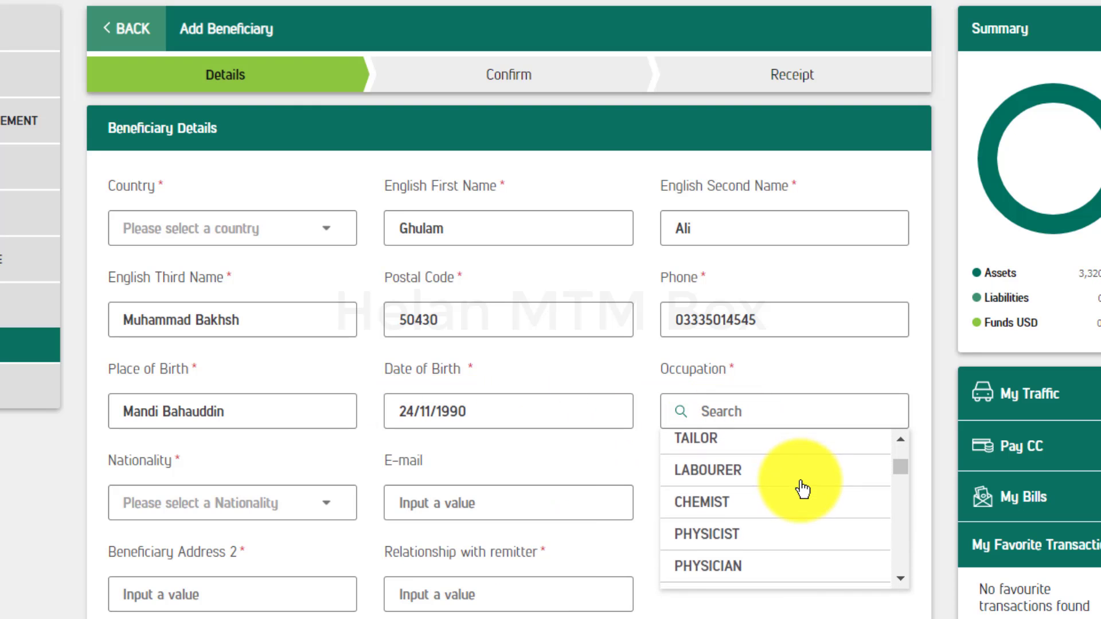
pyautogui.scroll(-1, 803, 488)
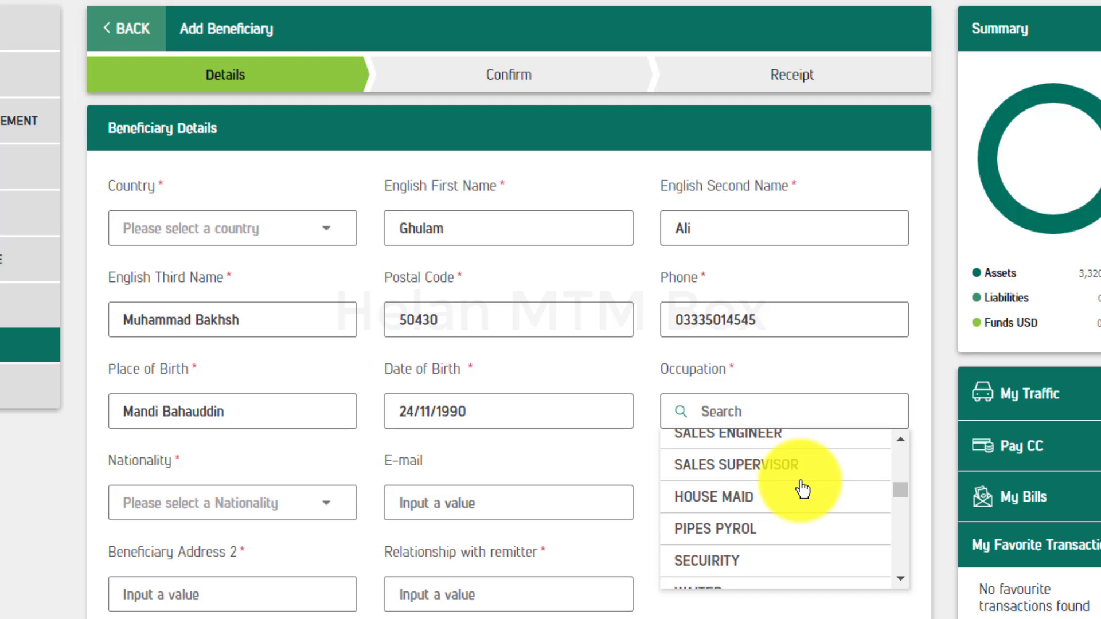
pyautogui.scroll(-5, 803, 488)
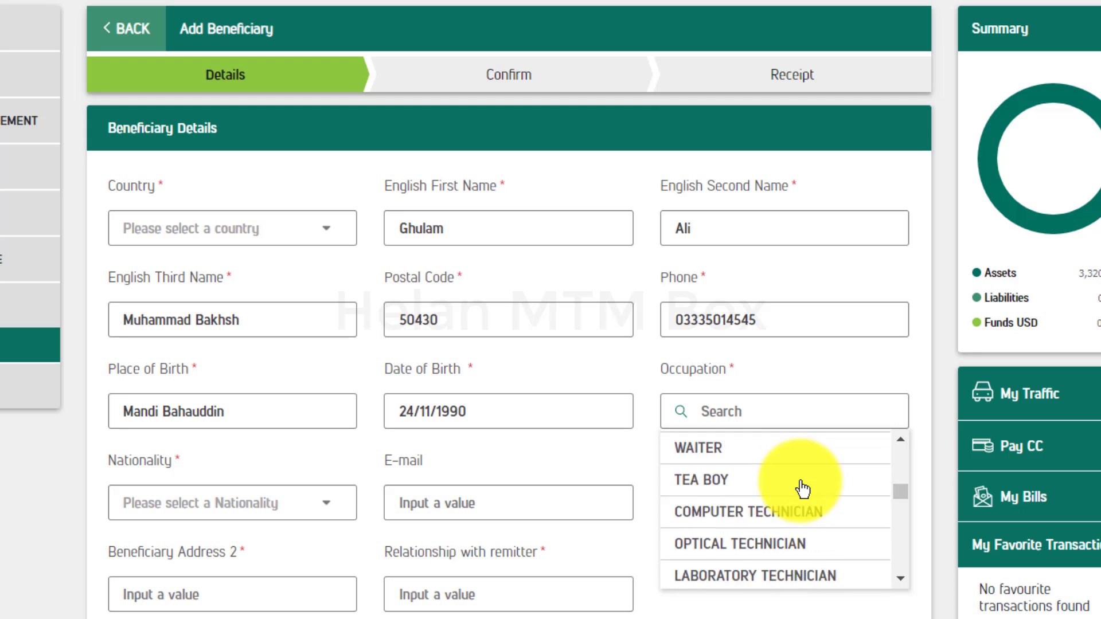
pyautogui.scroll(-4, 803, 488)
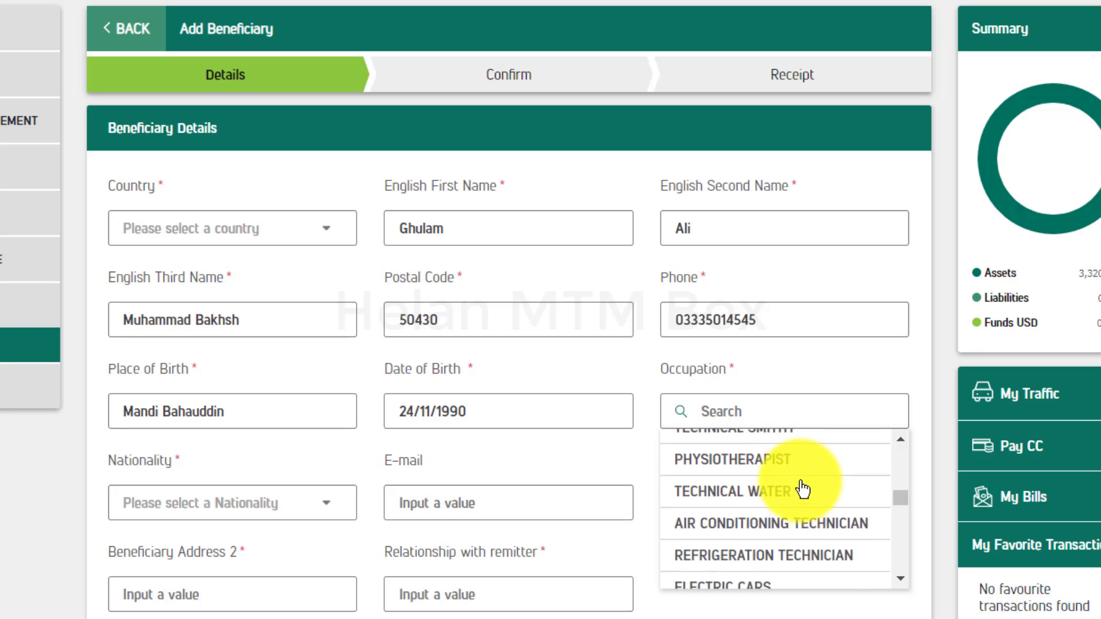
pyautogui.scroll(-3, 803, 488)
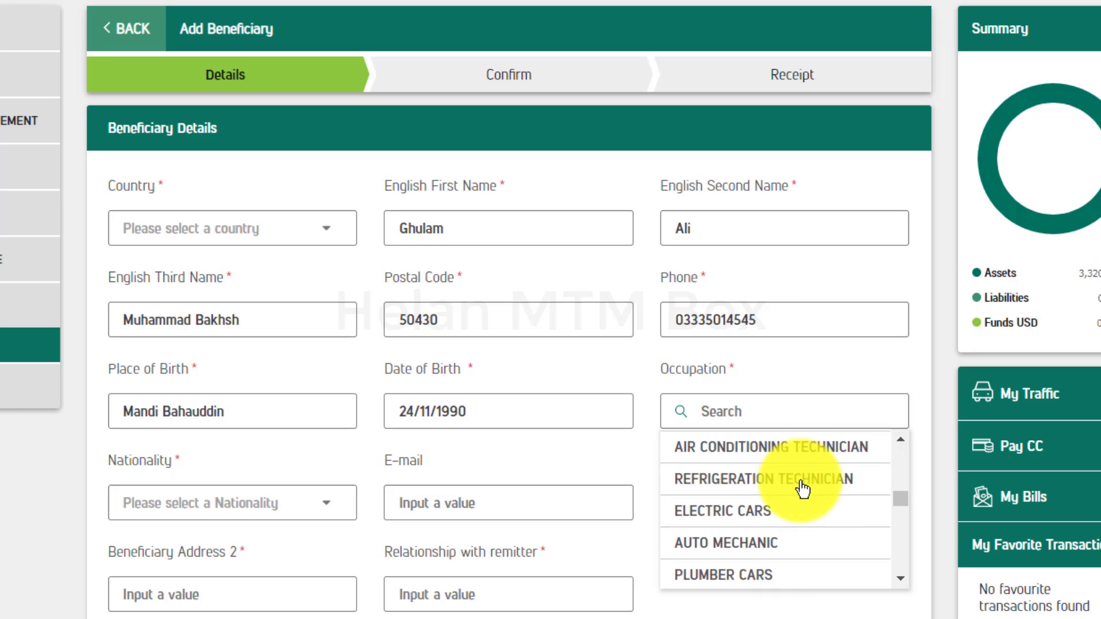
pyautogui.click(743, 490)
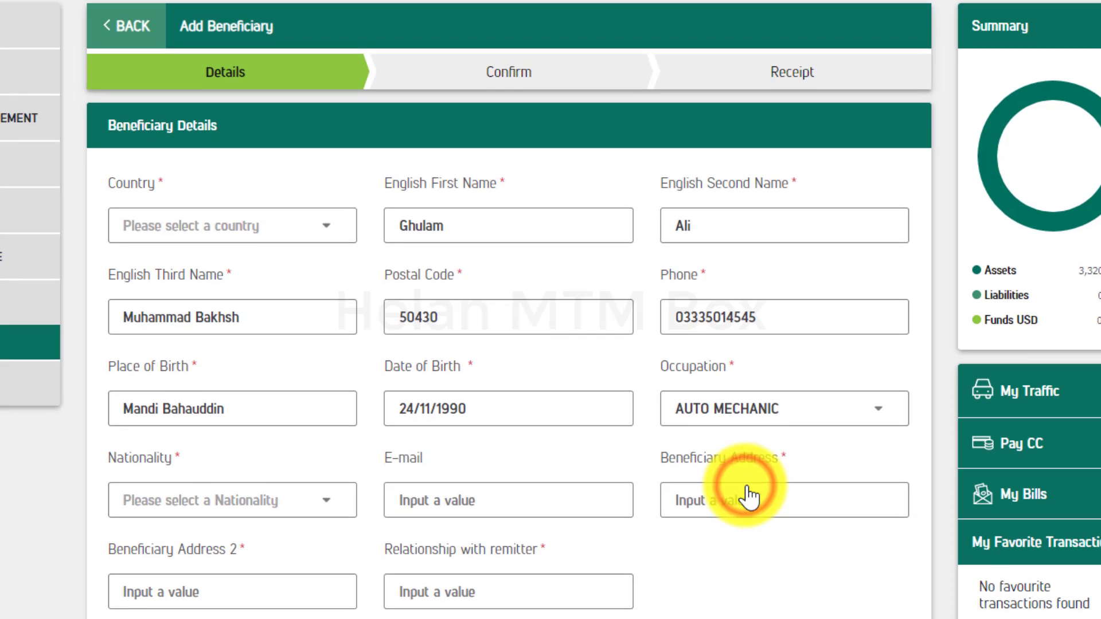
# - Set nationality to Pakistani and enter the beneficiary's first address line
pyautogui.click(167, 494)
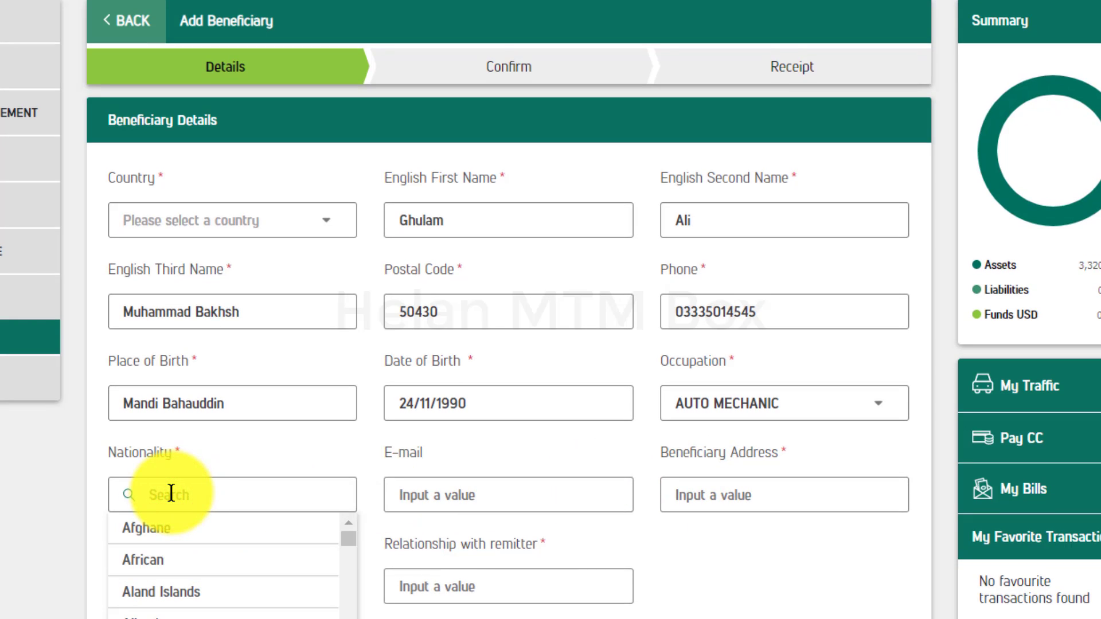
pyautogui.write('p')
pyautogui.press('Return')
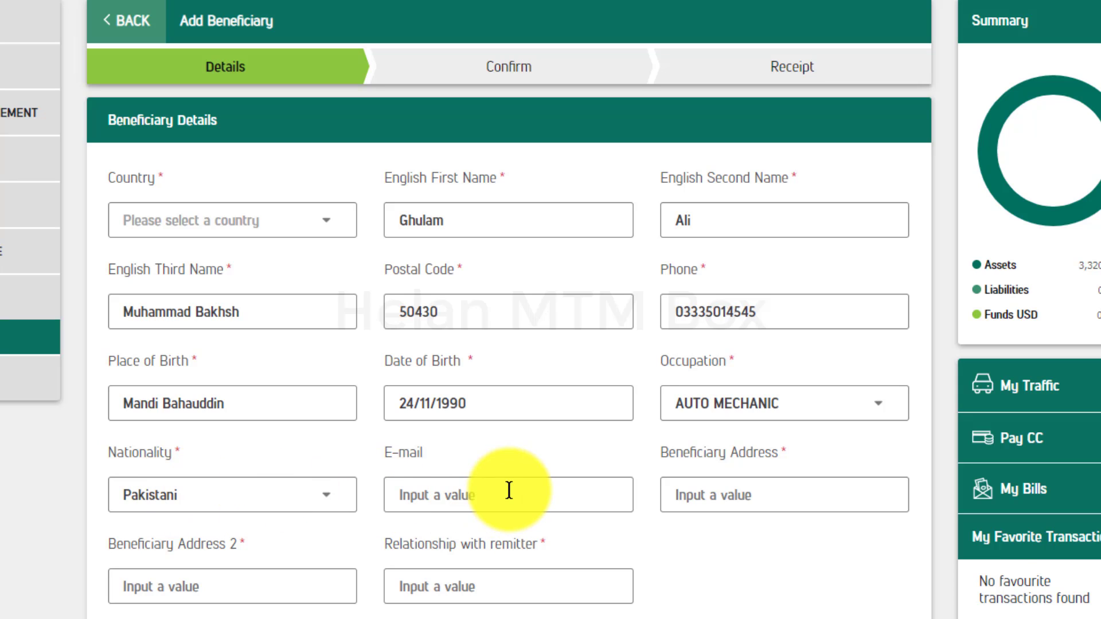
pyautogui.click(695, 490)
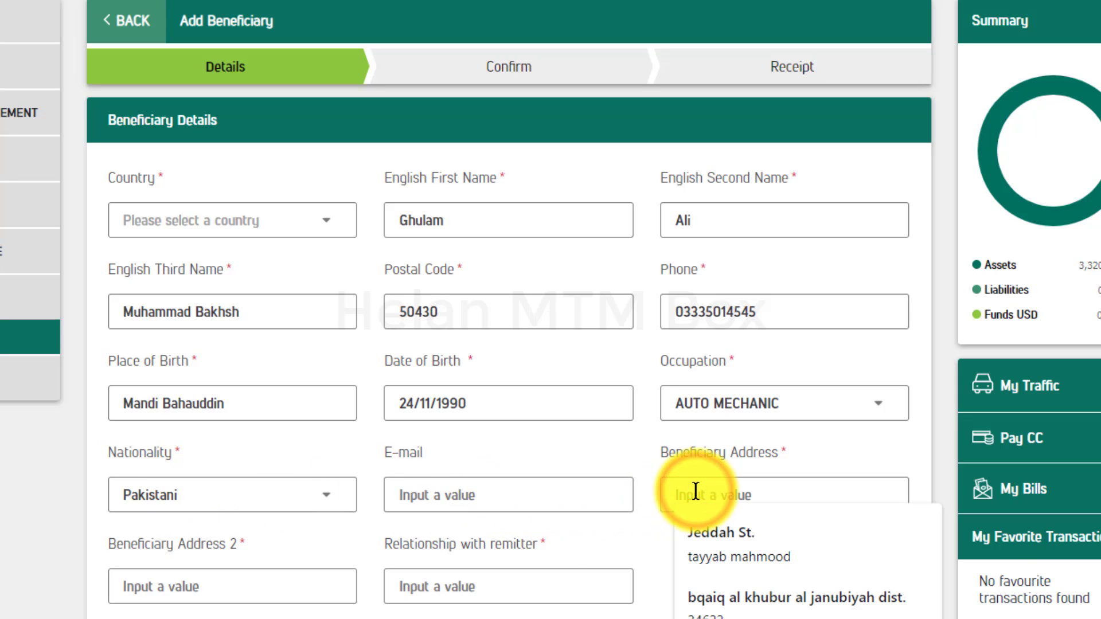
pyautogui.write('P')
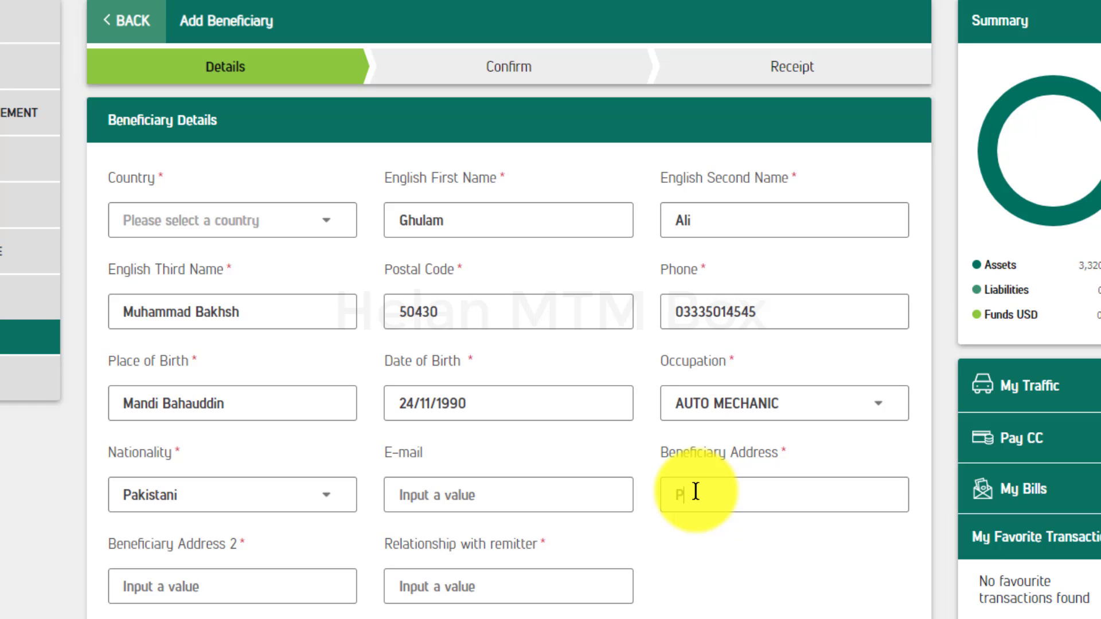
pyautogui.write('halia City')
# - Fill in the second address line and set the relationship with remitter to Father
pyautogui.click(258, 585)
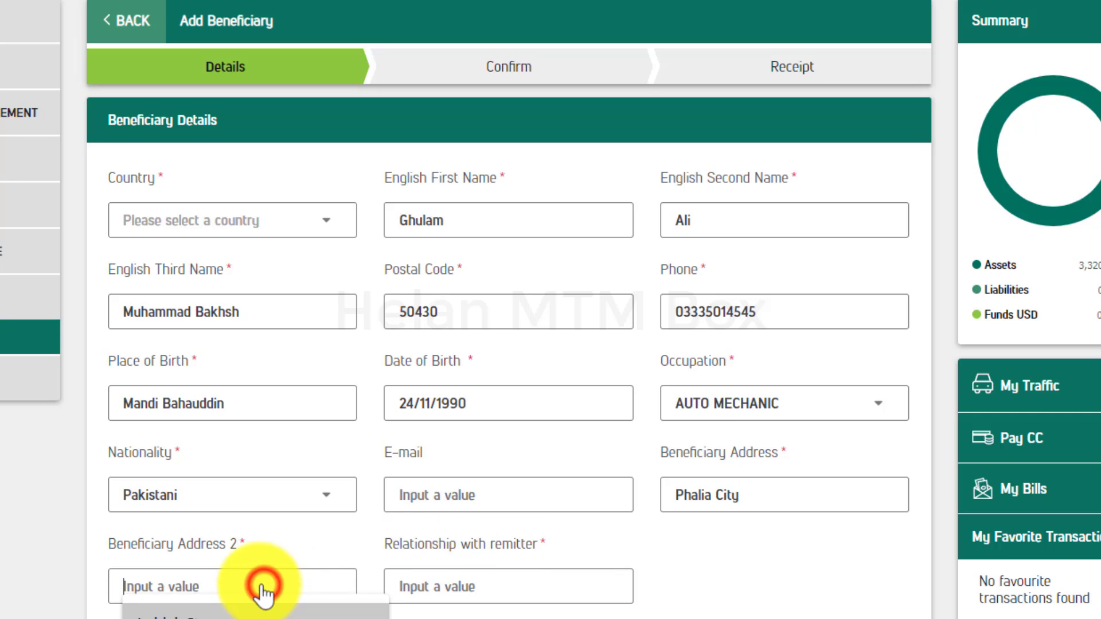
pyautogui.click(200, 582)
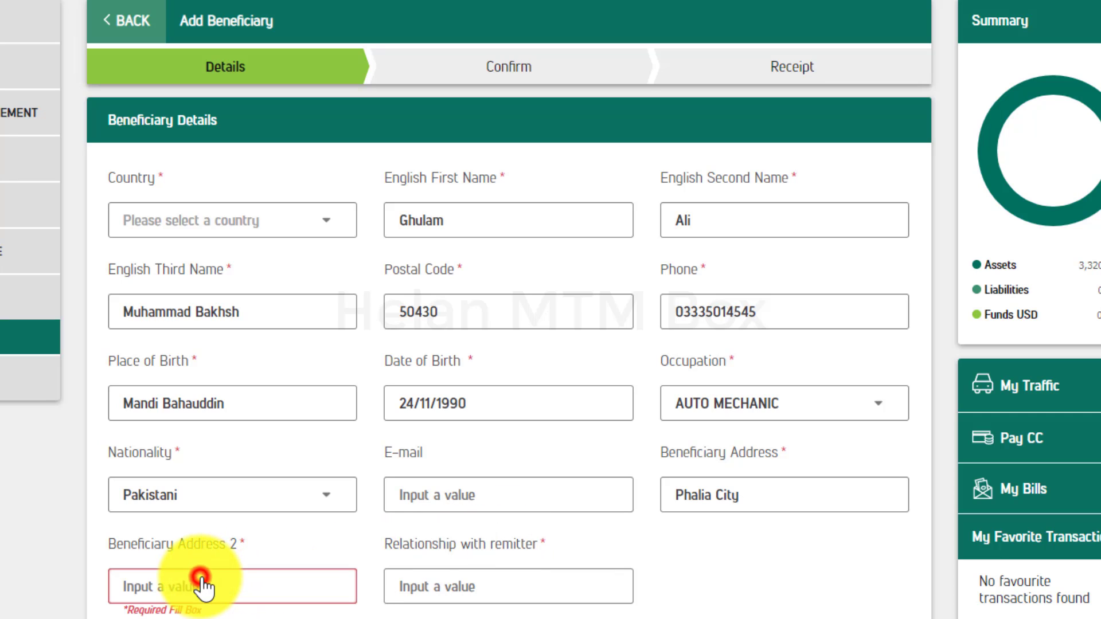
pyautogui.click(159, 589)
pyautogui.write('Pha')
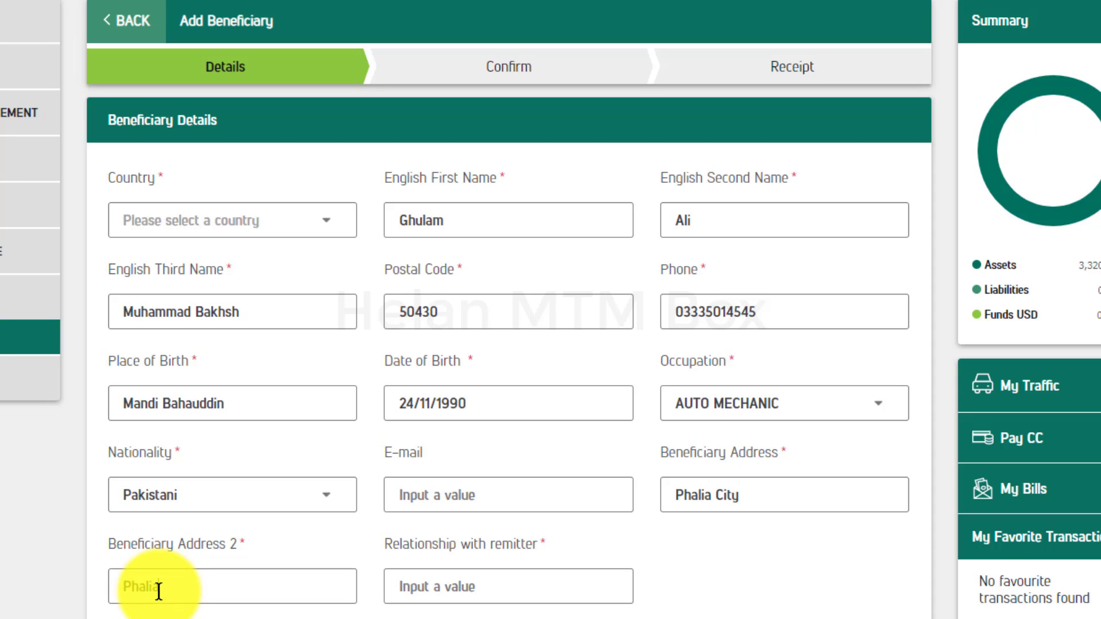
pyautogui.write('lia')
pyautogui.click(471, 590)
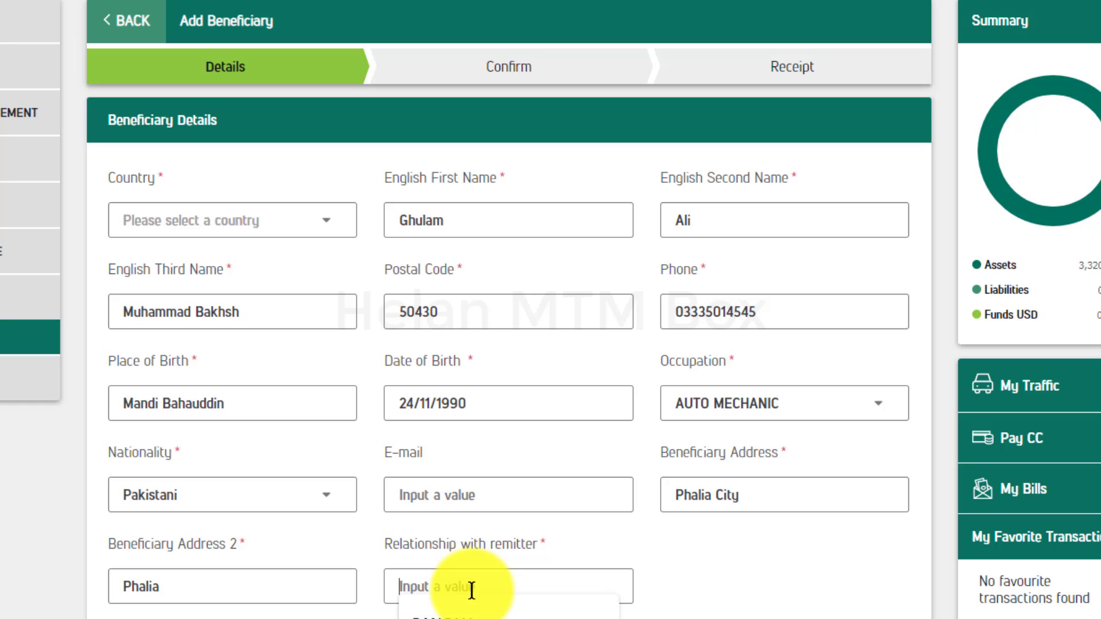
pyautogui.write('F')
pyautogui.press('BackSpace')
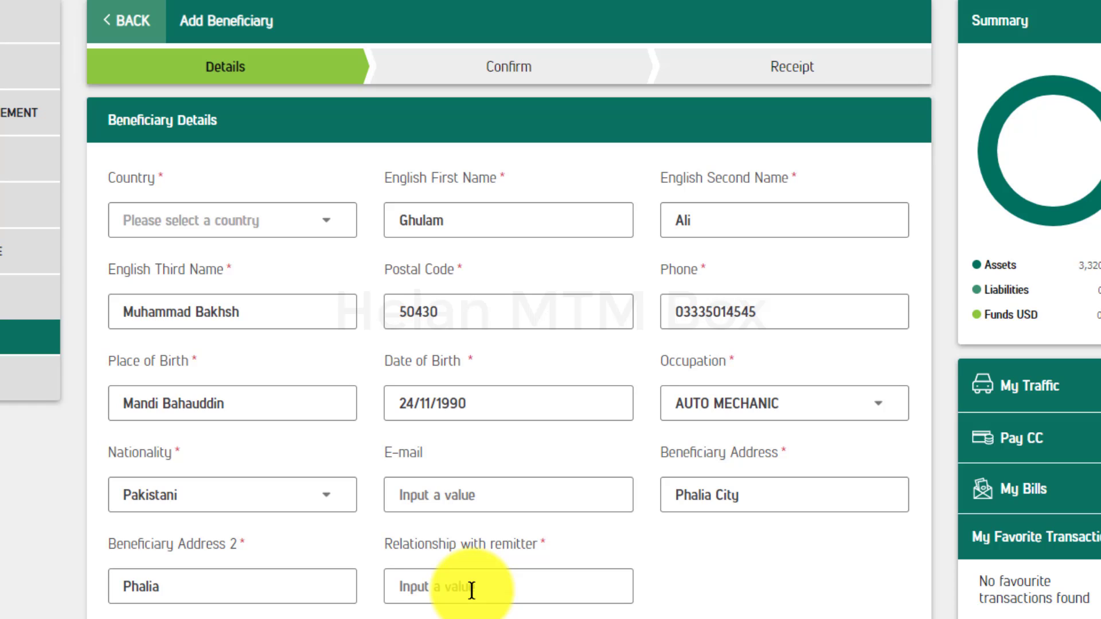
pyautogui.write('Father')
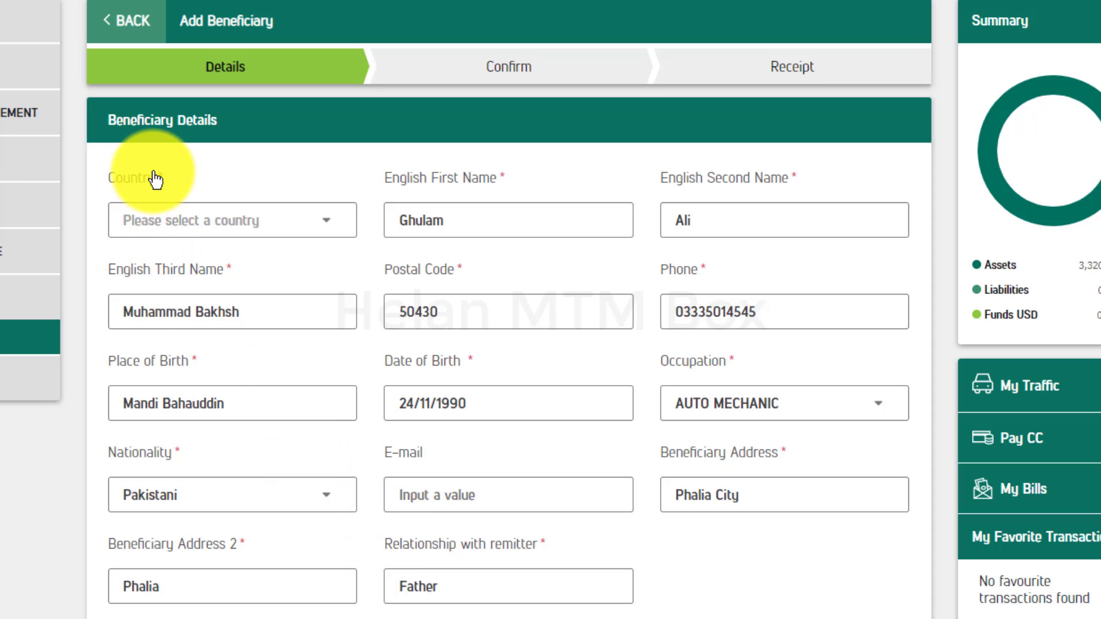
# - Set the beneficiary's country to Pakistan and the delivery type to Cash Pickup
pyautogui.click(173, 228)
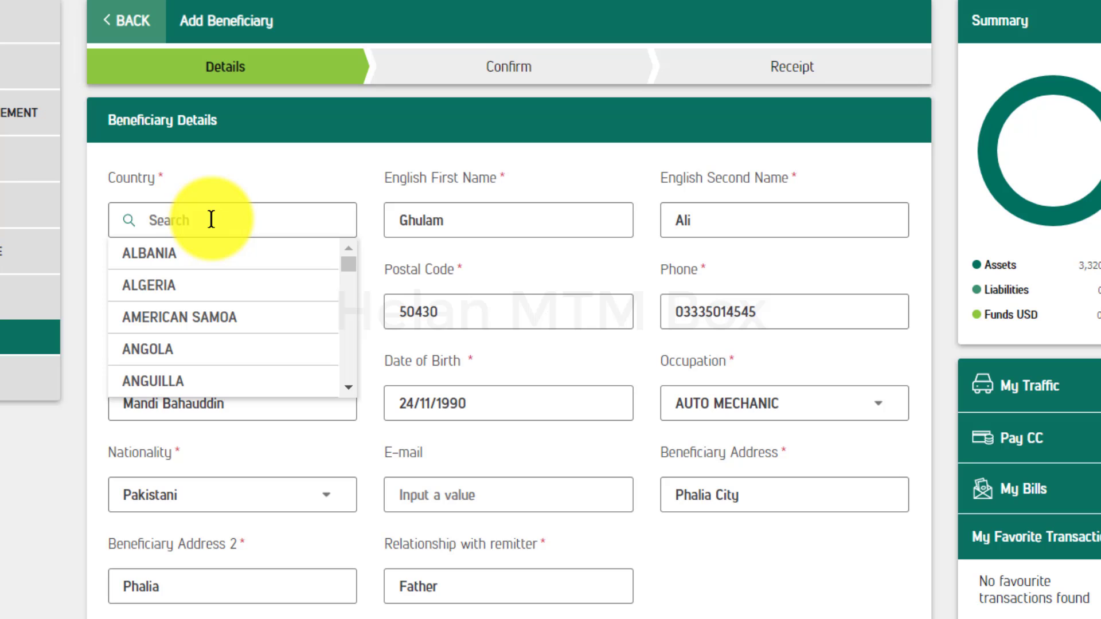
pyautogui.write('pak')
pyautogui.press('Return')
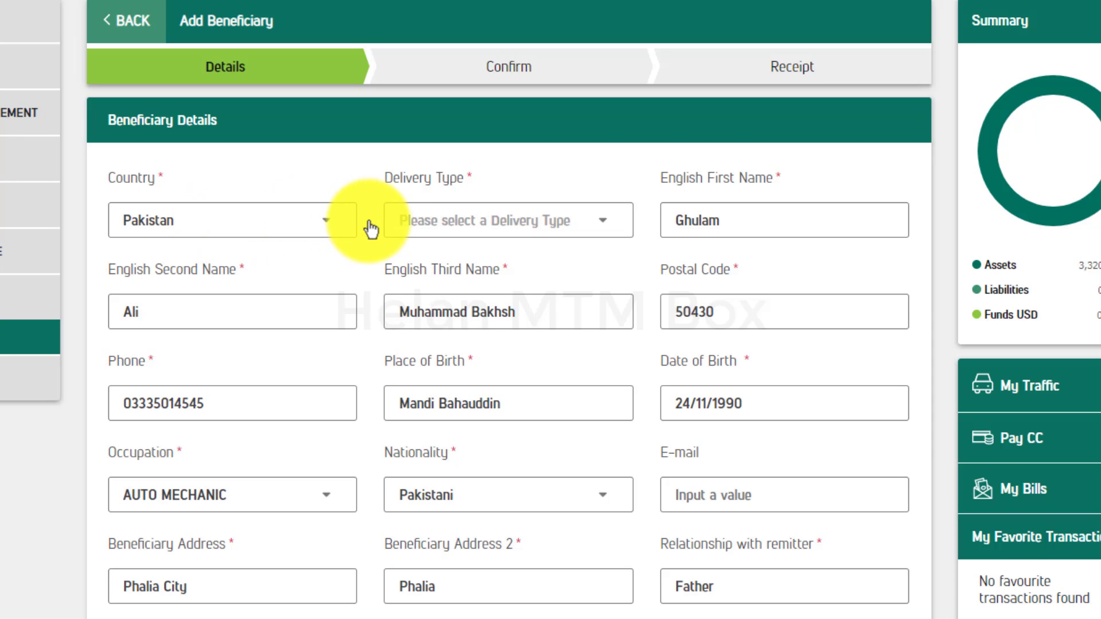
pyautogui.click(475, 230)
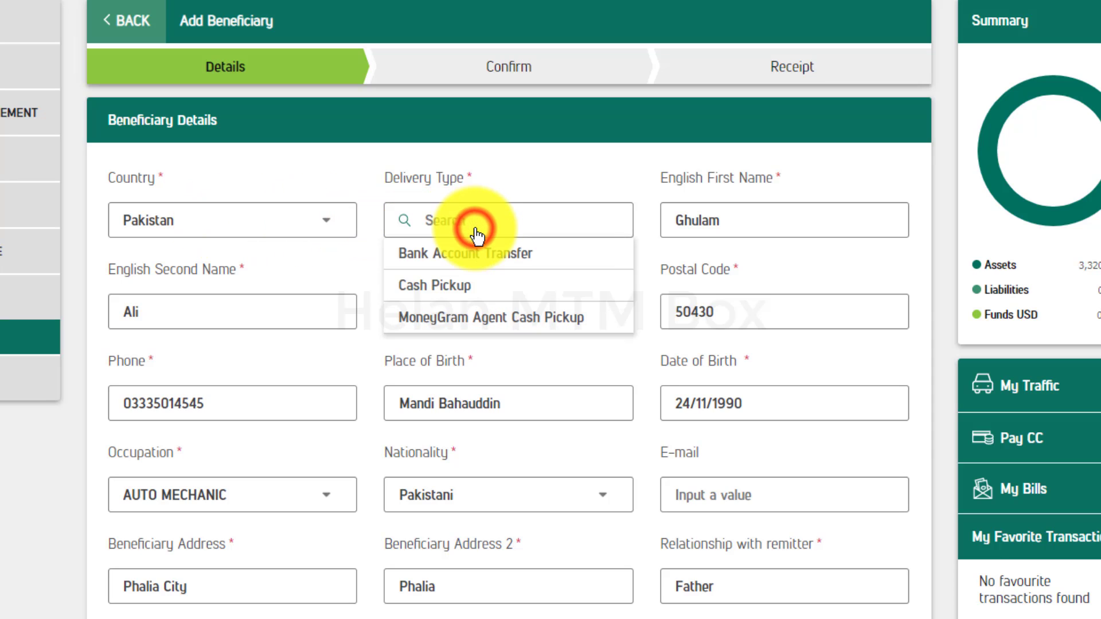
pyautogui.click(471, 294)
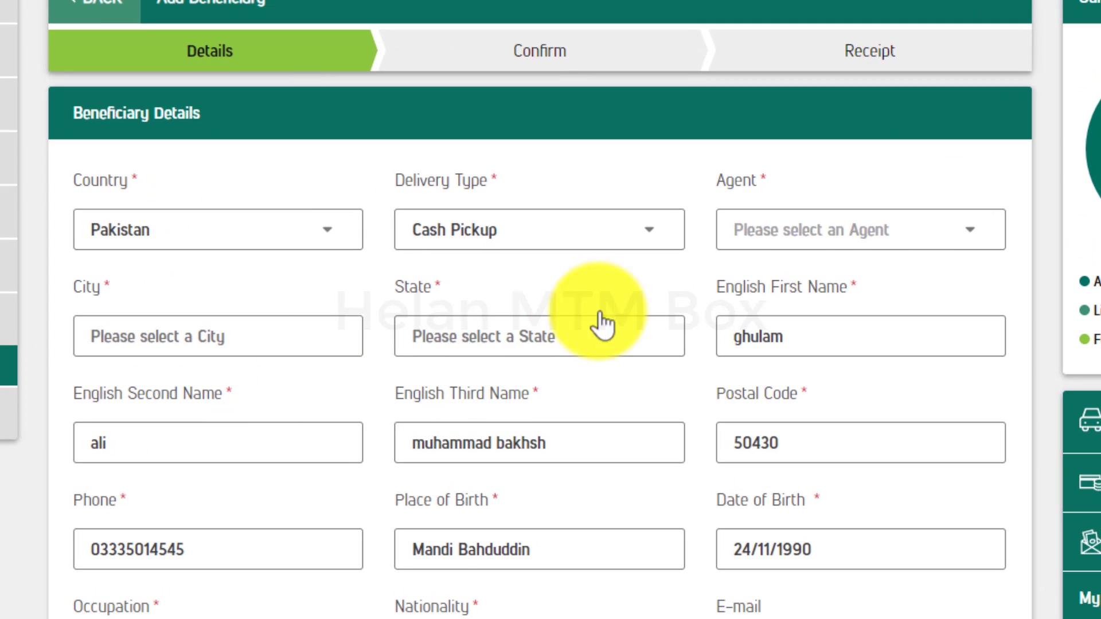
# - Choose HABIB BANK LTD as the pickup agent and PKR as the payout currency
pyautogui.click(800, 227)
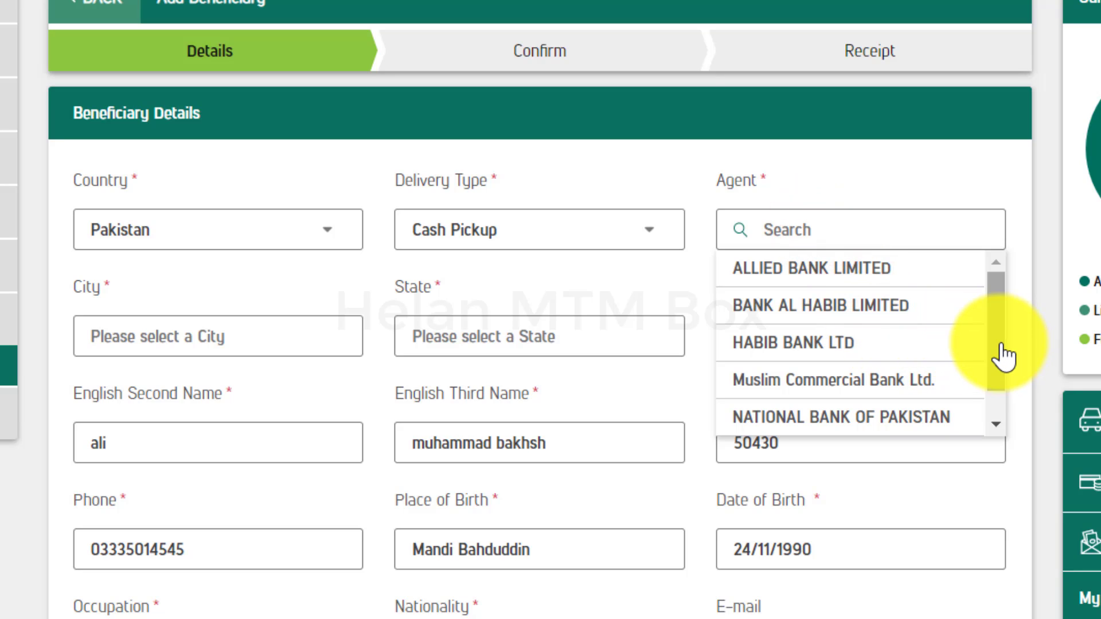
pyautogui.moveTo(1003, 357)
pyautogui.mouseDown()
pyautogui.moveTo(1000, 393)
pyautogui.moveTo(996, 336)
pyautogui.mouseUp()
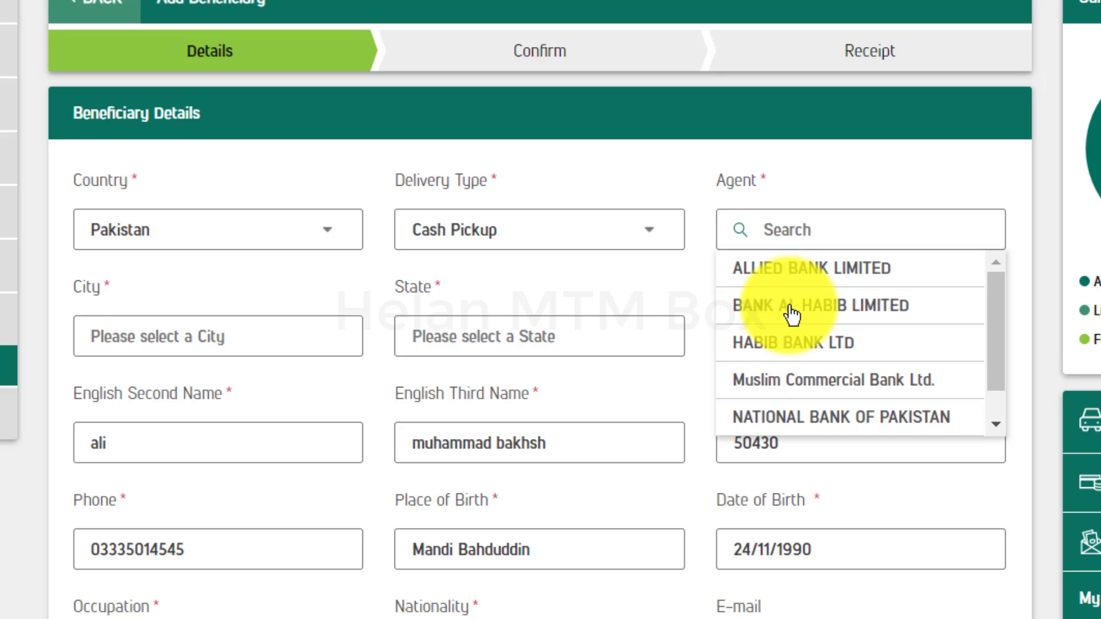
pyautogui.click(800, 359)
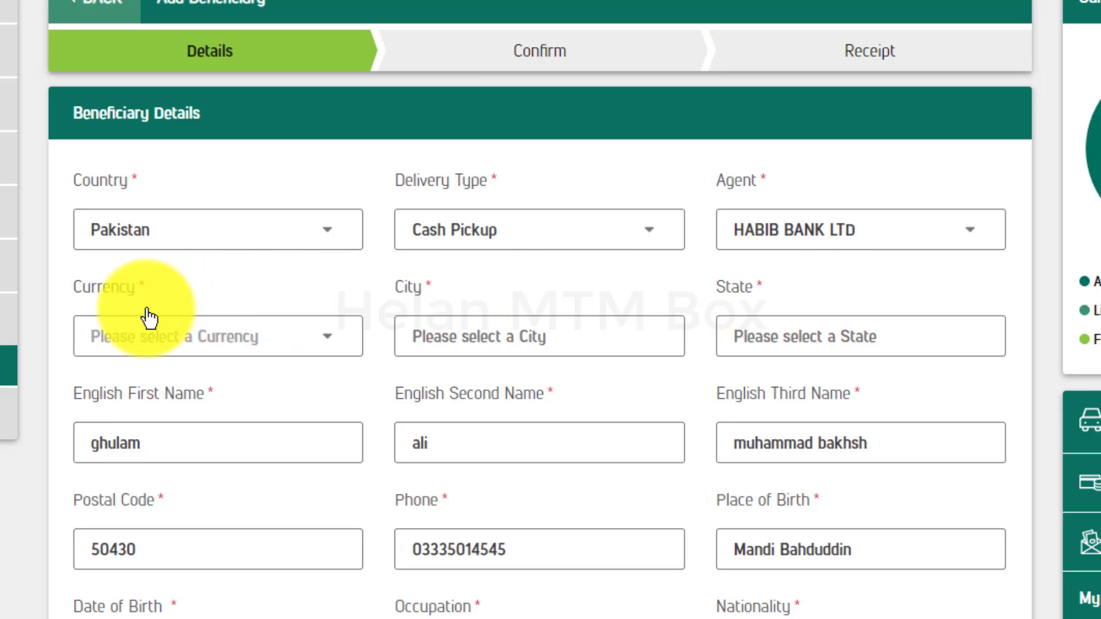
pyautogui.click(159, 343)
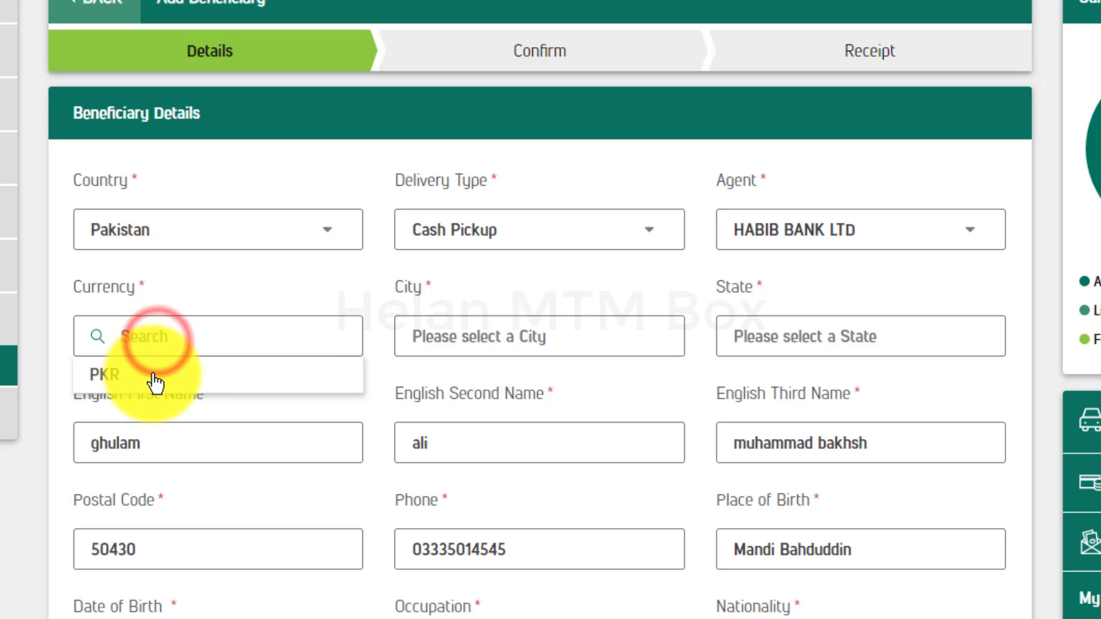
pyautogui.click(155, 379)
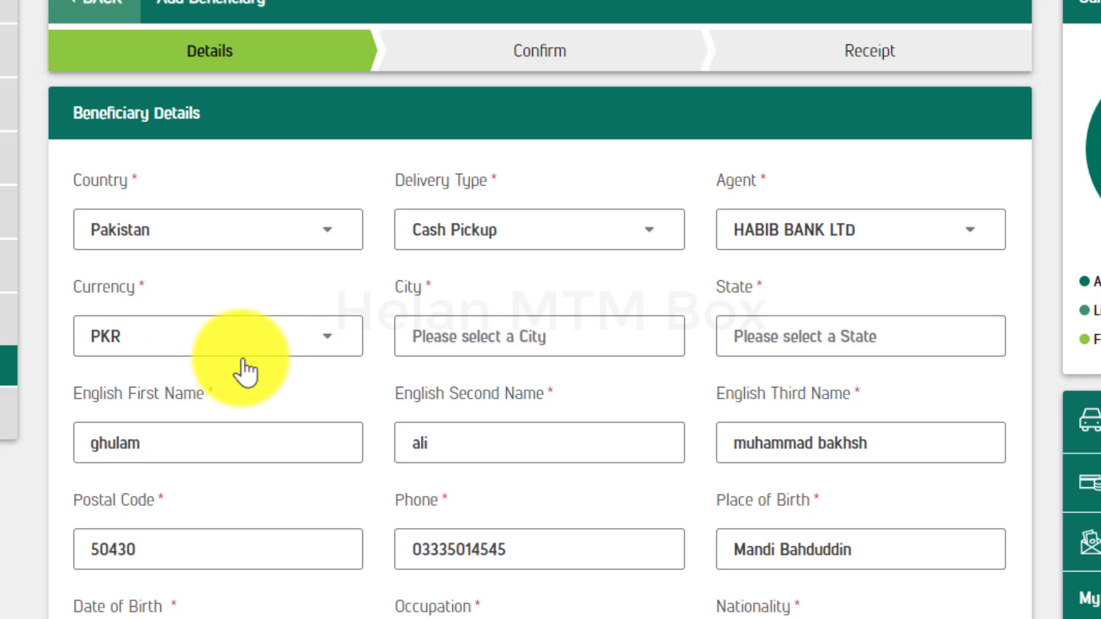
# - Enter the pickup city and type 'any state' in the State field
pyautogui.click(455, 340)
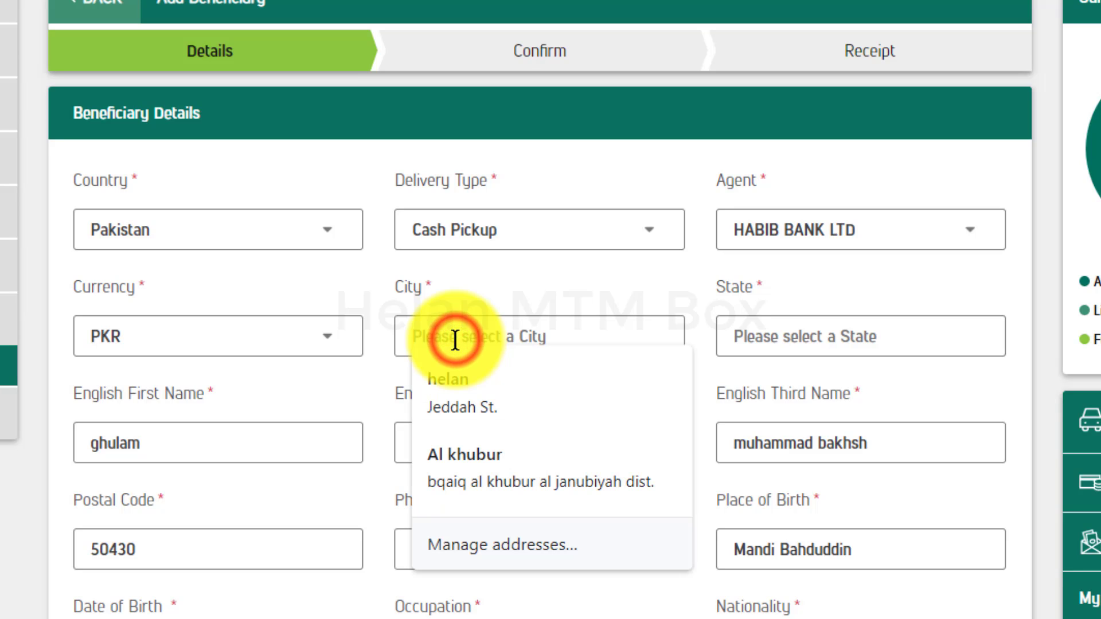
pyautogui.write('Pha')
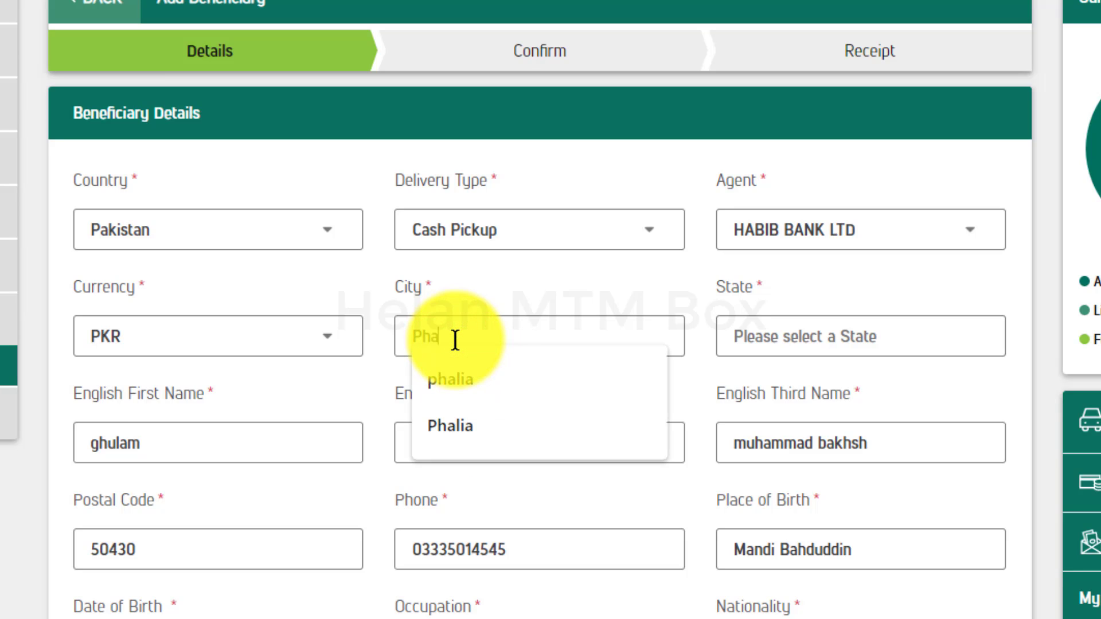
pyautogui.write('lia')
pyautogui.press('BackSpace')
pyautogui.press('BackSpace')
pyautogui.press('Escape')
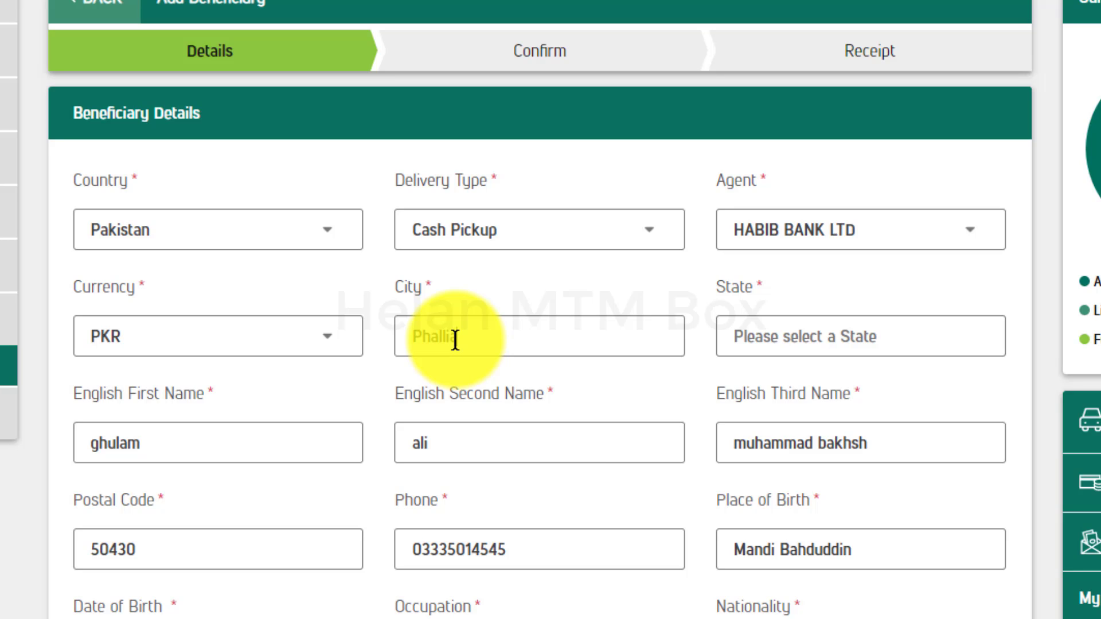
pyautogui.click(764, 343)
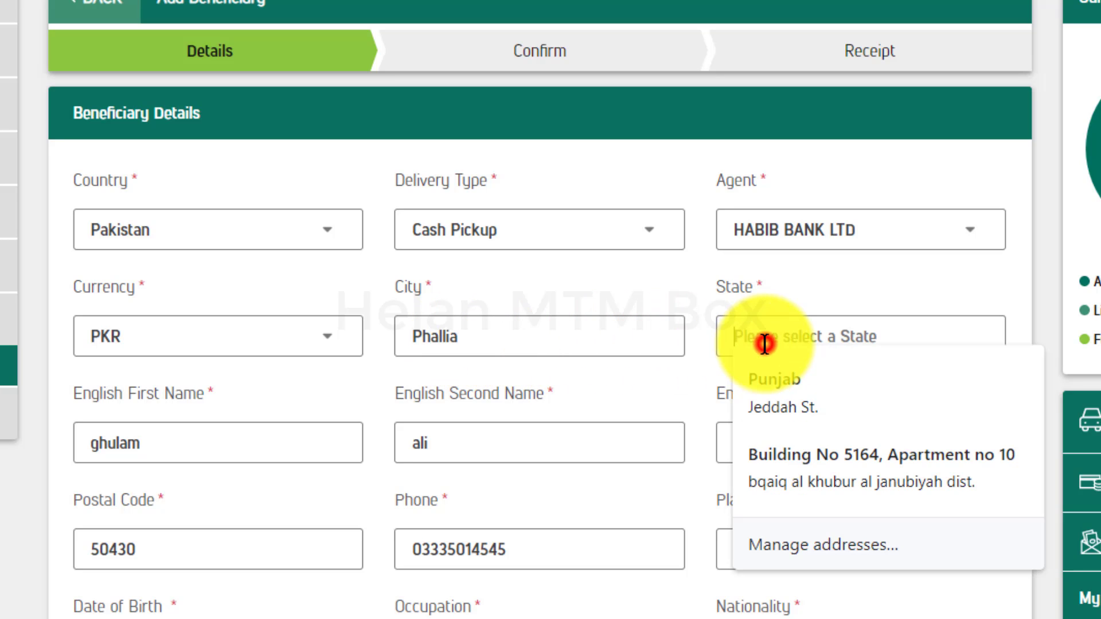
pyautogui.write('any st')
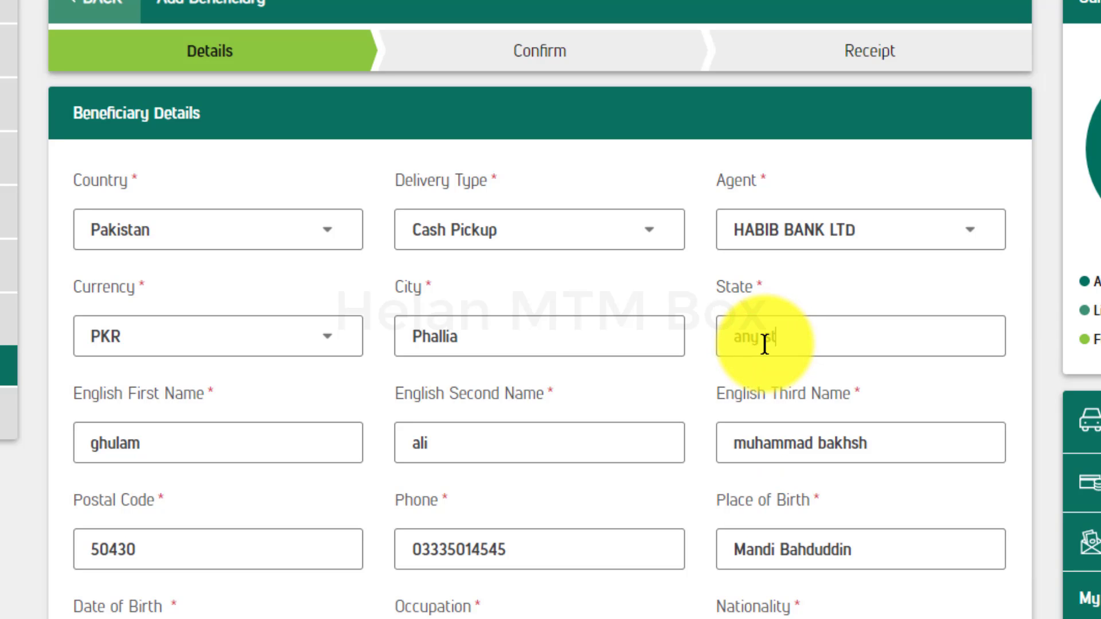
pyautogui.write('ate')
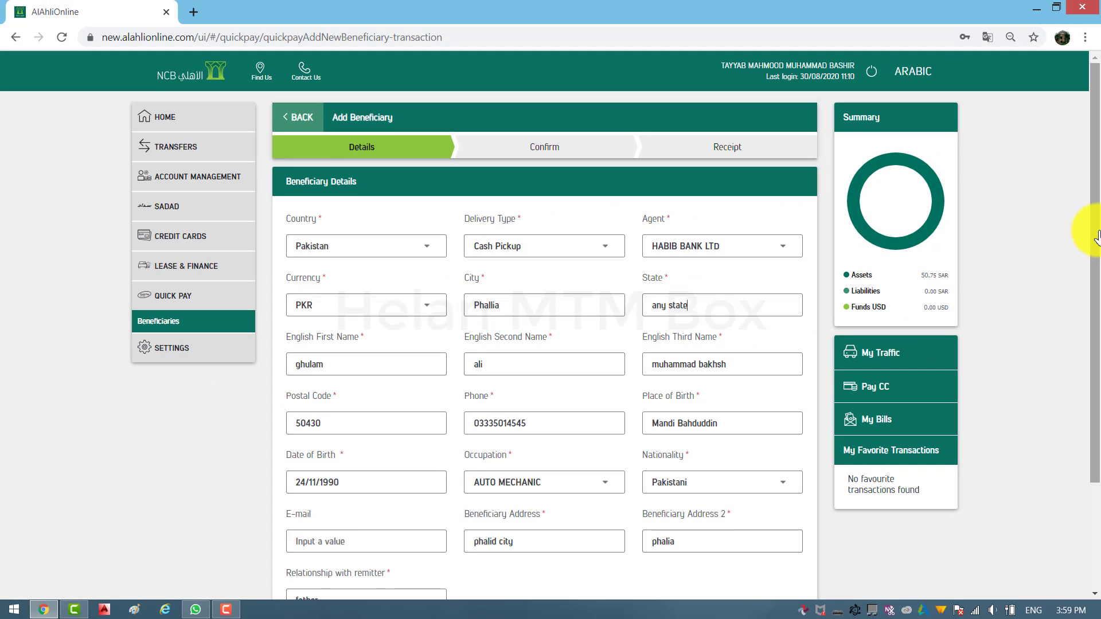
# - Submit the beneficiary details, review the summary and confirm, starting the activation call
pyautogui.moveTo(1096, 241); pyautogui.dragTo(1096, 247)
pyautogui.scroll(-2, 1097, 248)
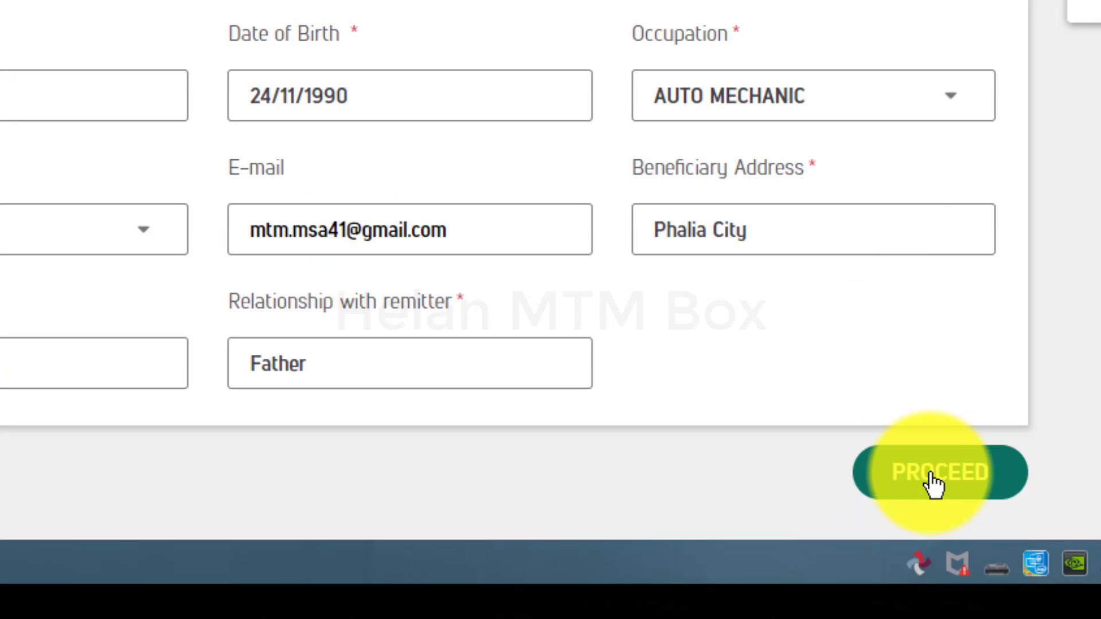
pyautogui.click(933, 484)
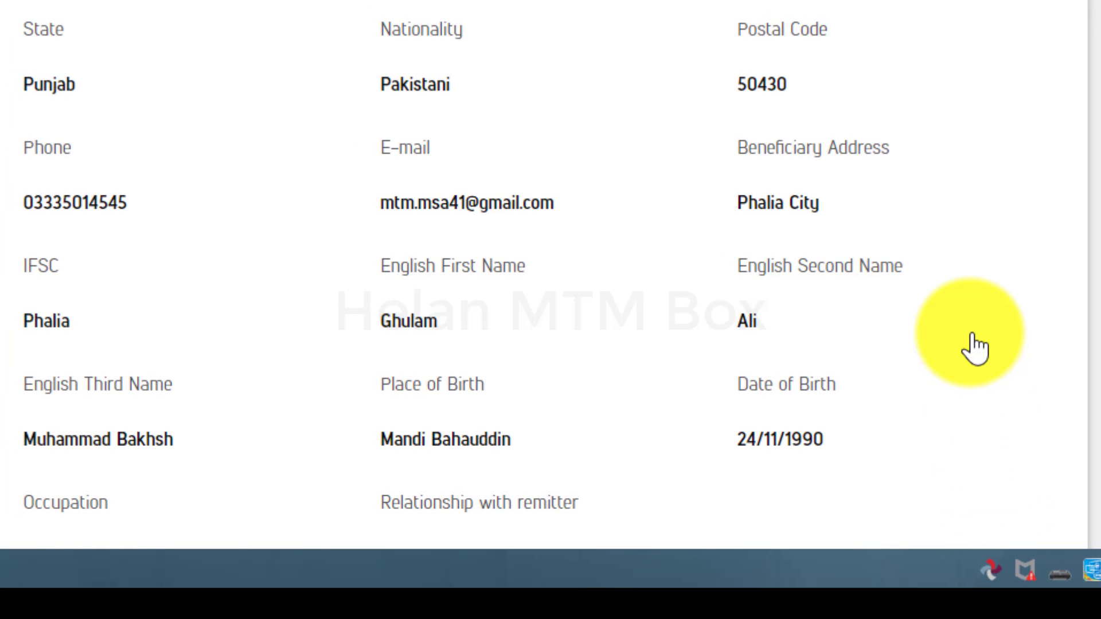
pyautogui.scroll(-3, 974, 347)
pyautogui.scroll(-2, 976, 347)
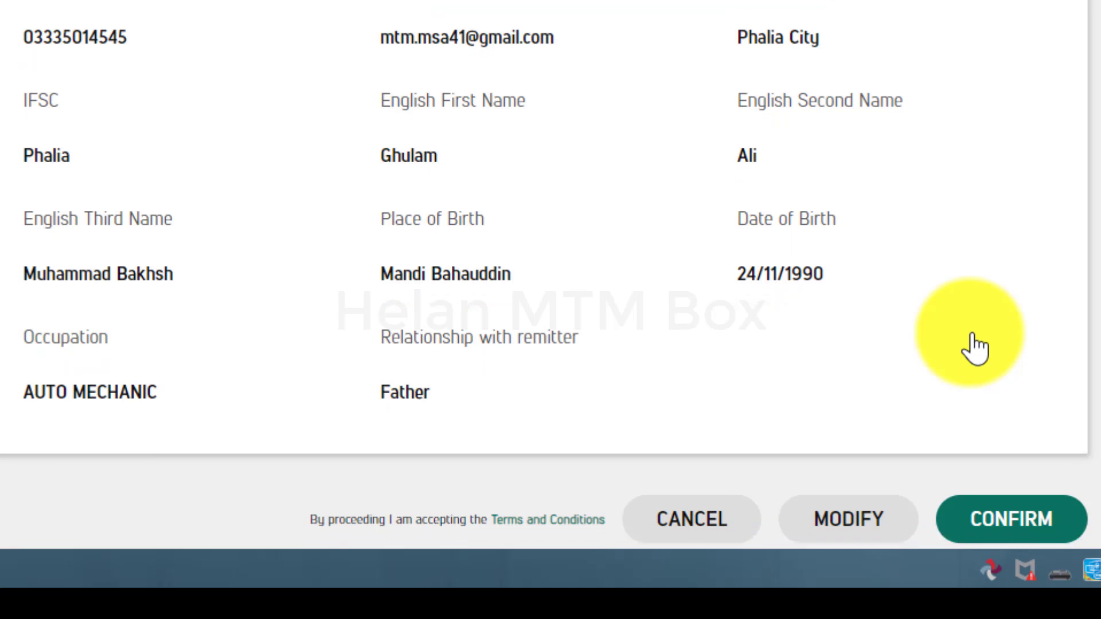
pyautogui.scroll(2, 976, 347)
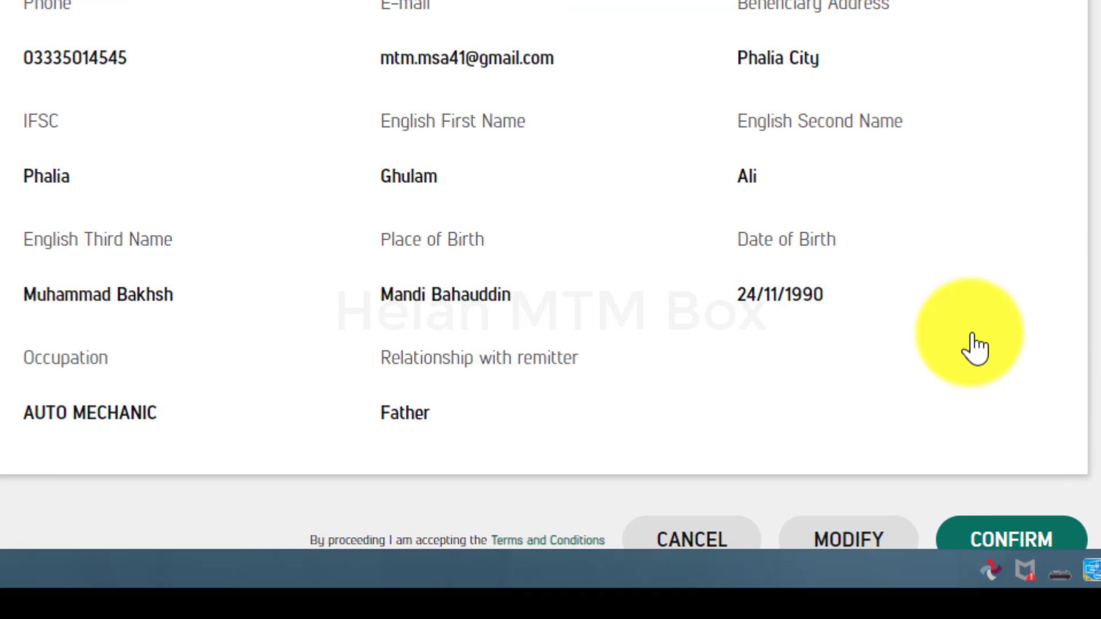
pyautogui.click(1032, 537)
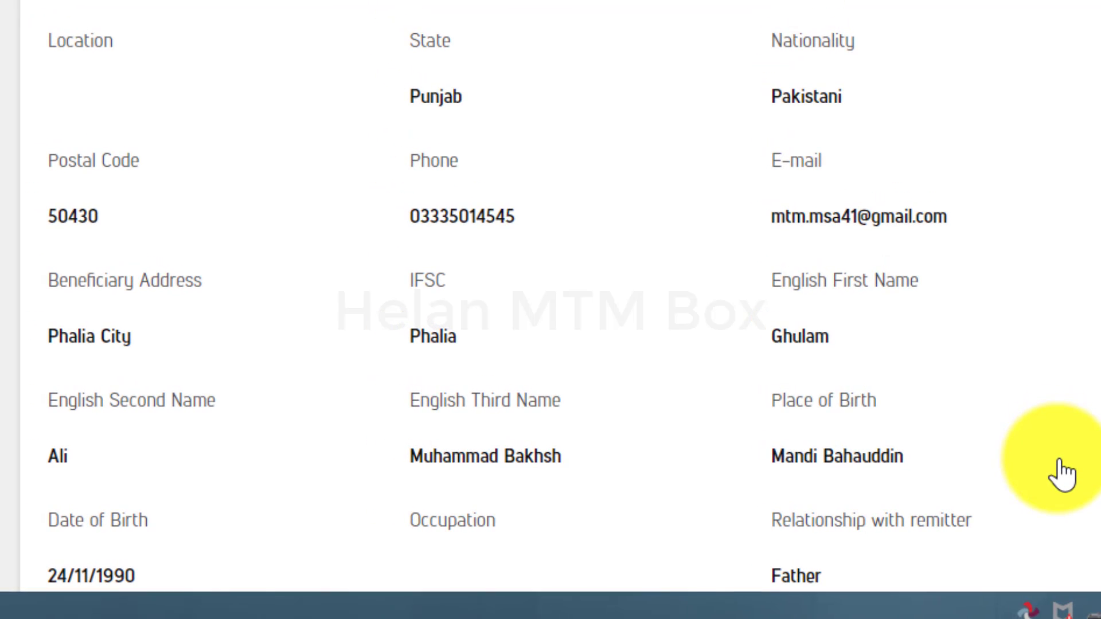
pyautogui.scroll(-5, 1064, 475)
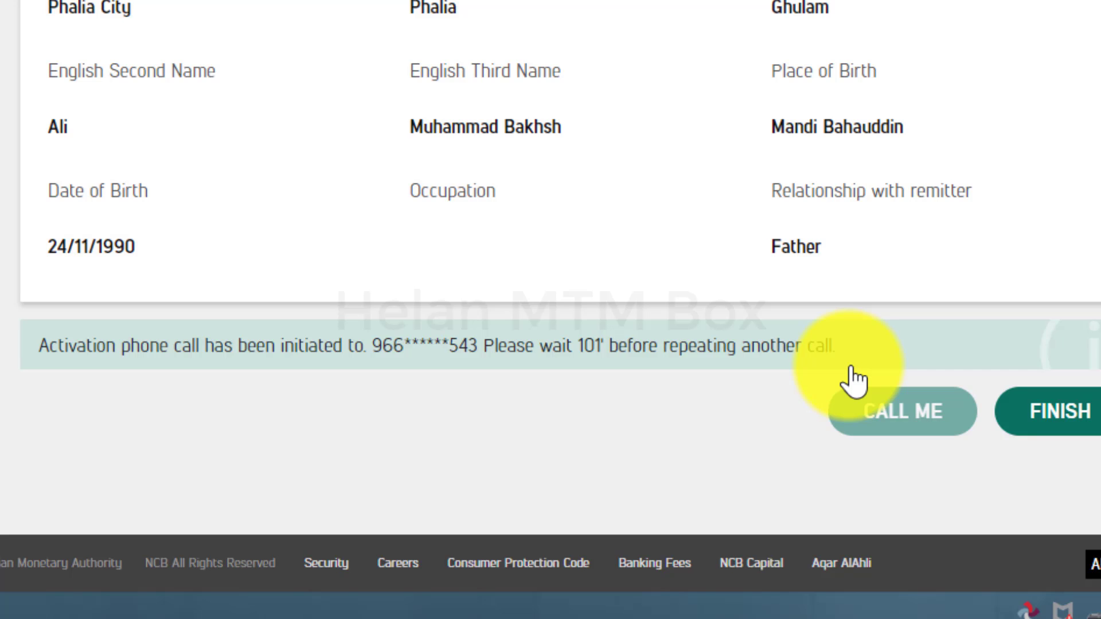
# - Finish the registration and start a Quick Pay transfer to beneficiary 2
pyautogui.click(1061, 427)
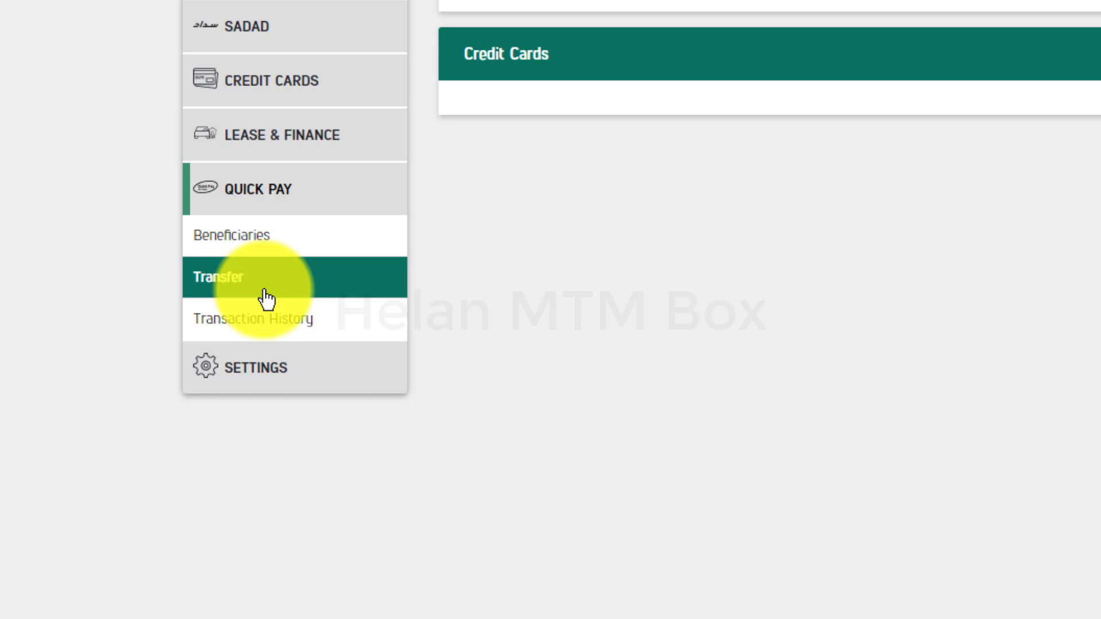
pyautogui.click(265, 291)
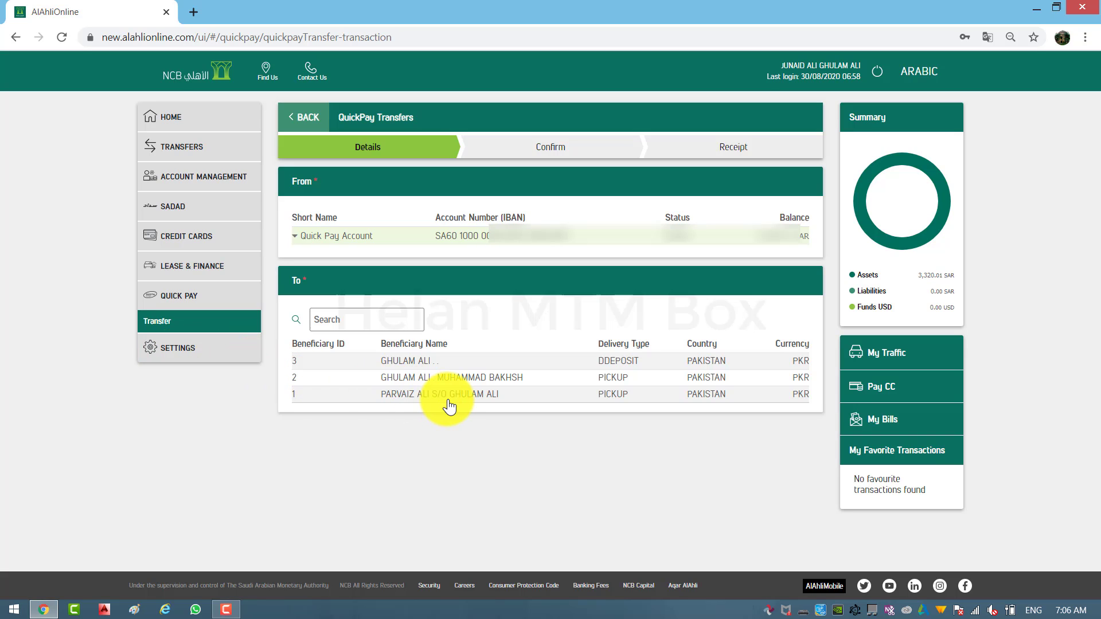
pyautogui.click(419, 379)
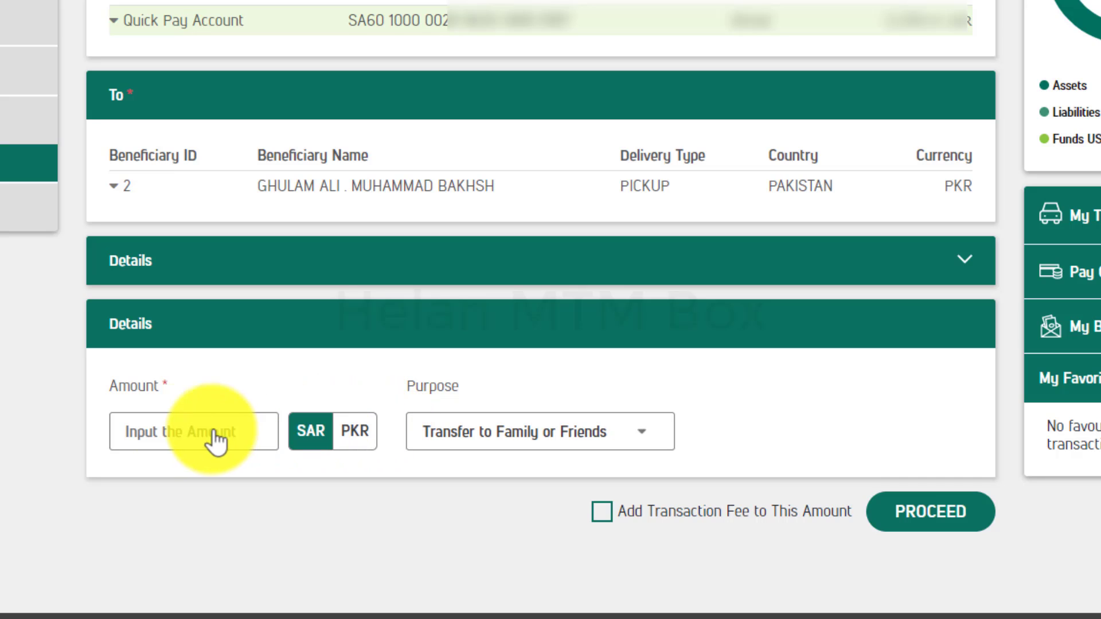
# - Enter 2500 SAR as the transfer amount and proceed to confirmation
pyautogui.click(143, 431)
pyautogui.write('2500')
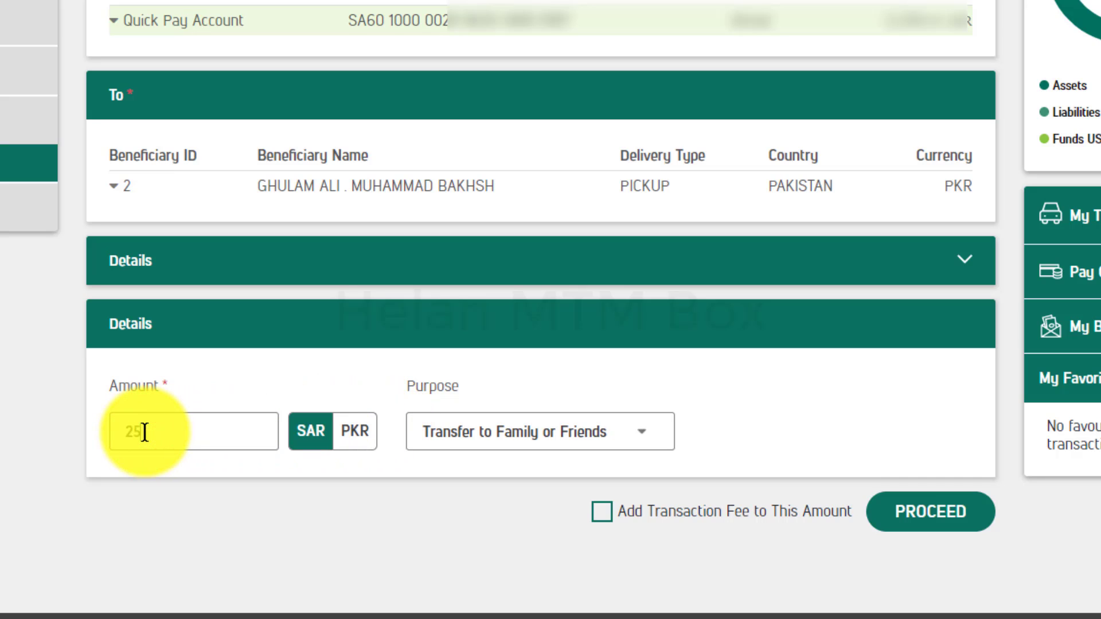
pyautogui.click(265, 523)
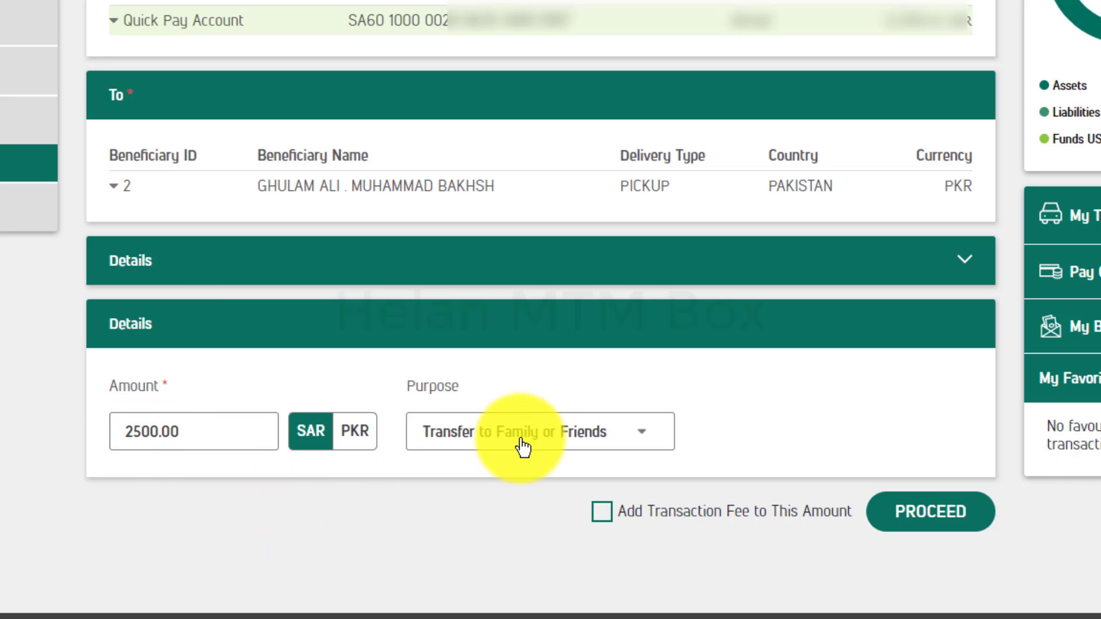
pyautogui.click(917, 533)
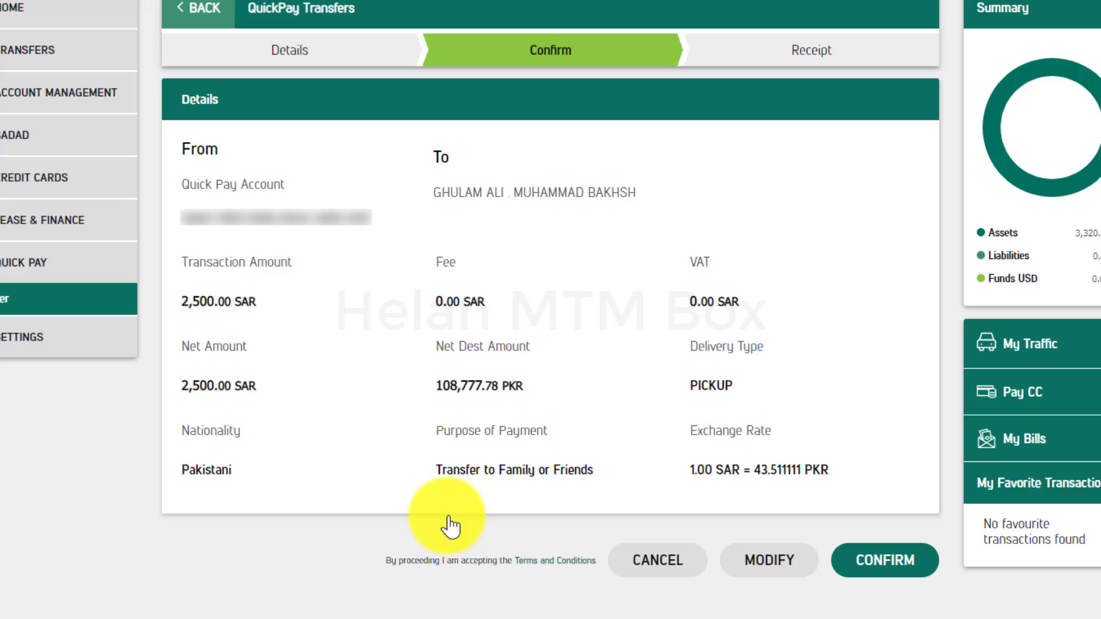
# - Confirm the 2,500 SAR transfer, then download and open its receipt.pdf showing 108,777.78 PKR
pyautogui.click(882, 567)
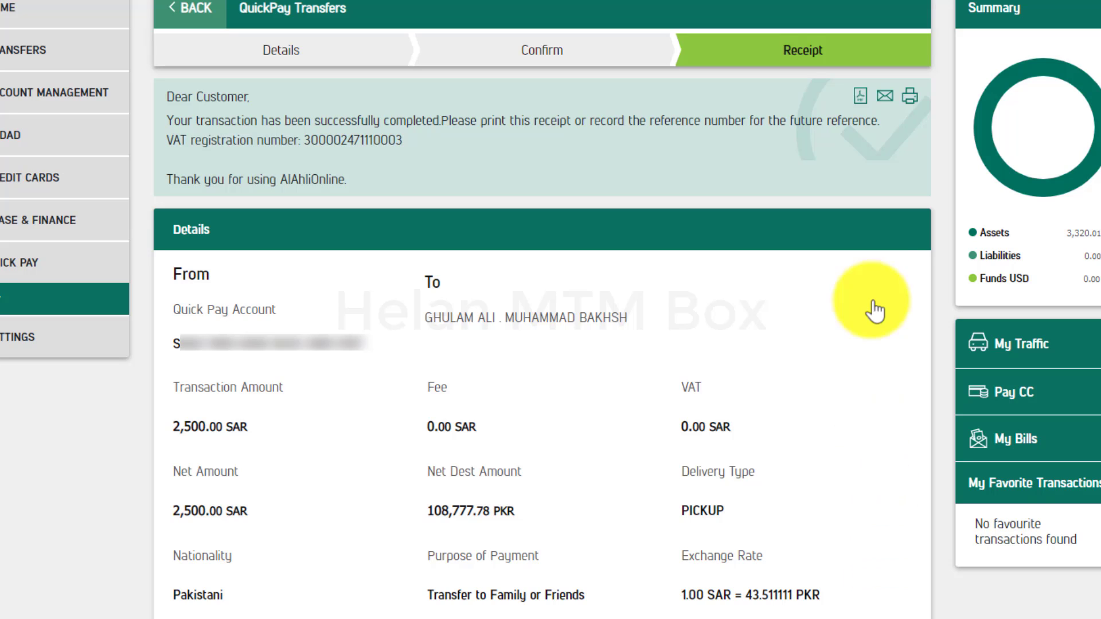
pyautogui.click(864, 98)
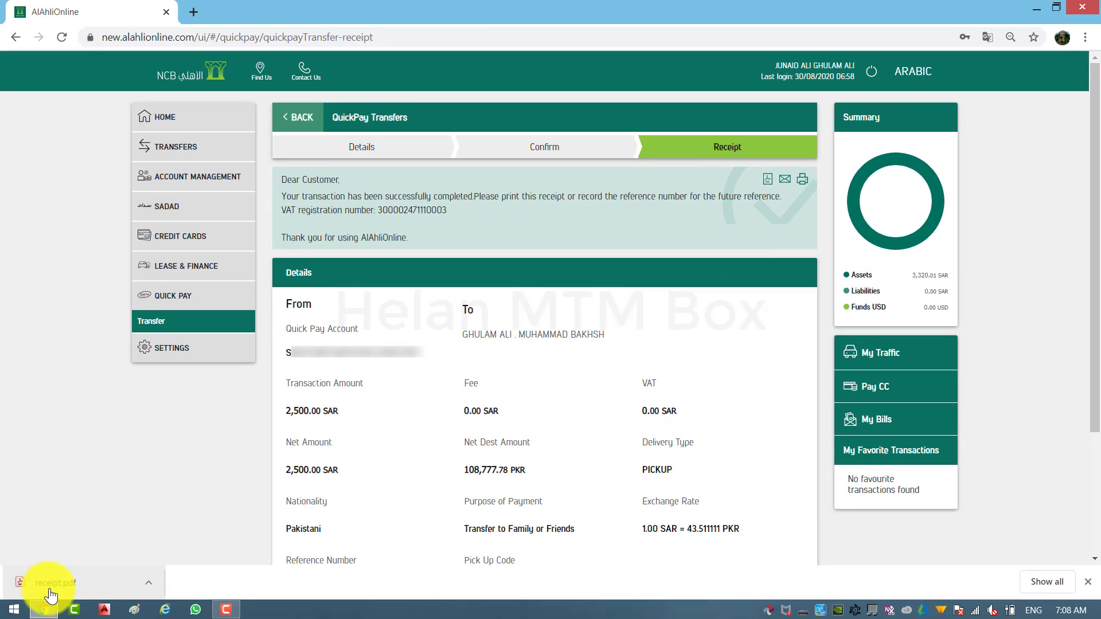
pyautogui.click(50, 595)
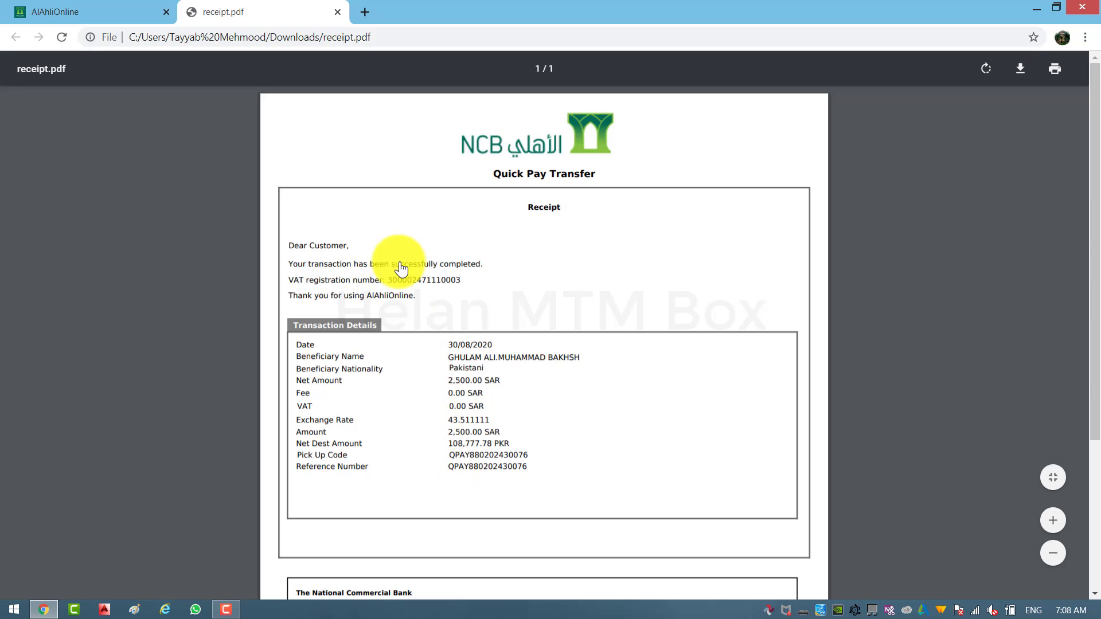
# - Close the receipt.pdf tab and return to the AlAhli Online home dashboard
pyautogui.click(339, 12)
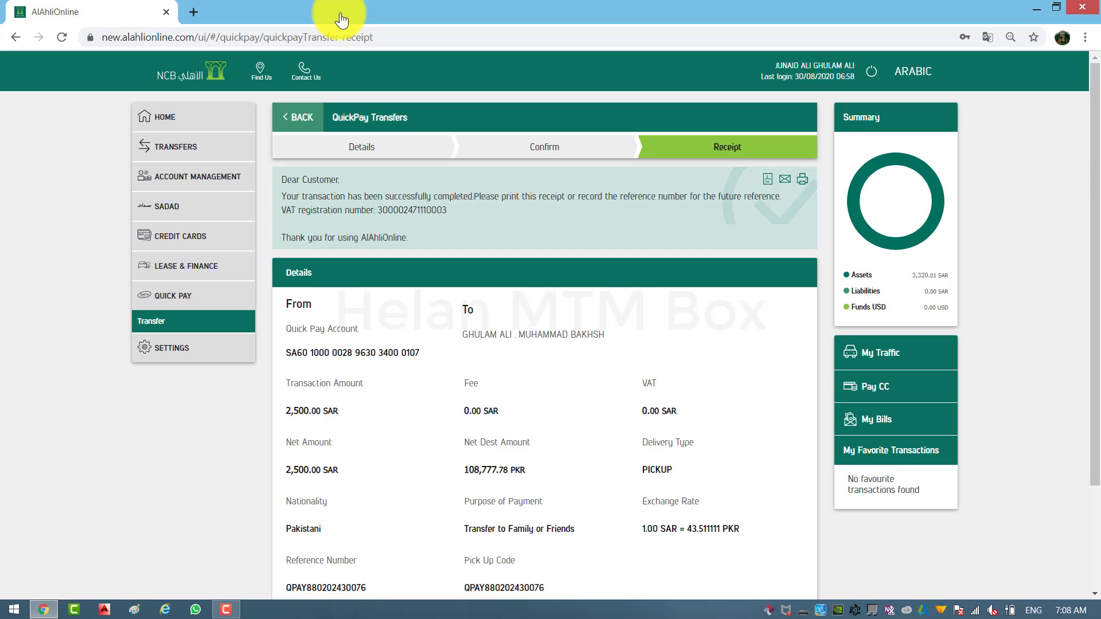
pyautogui.click(207, 109)
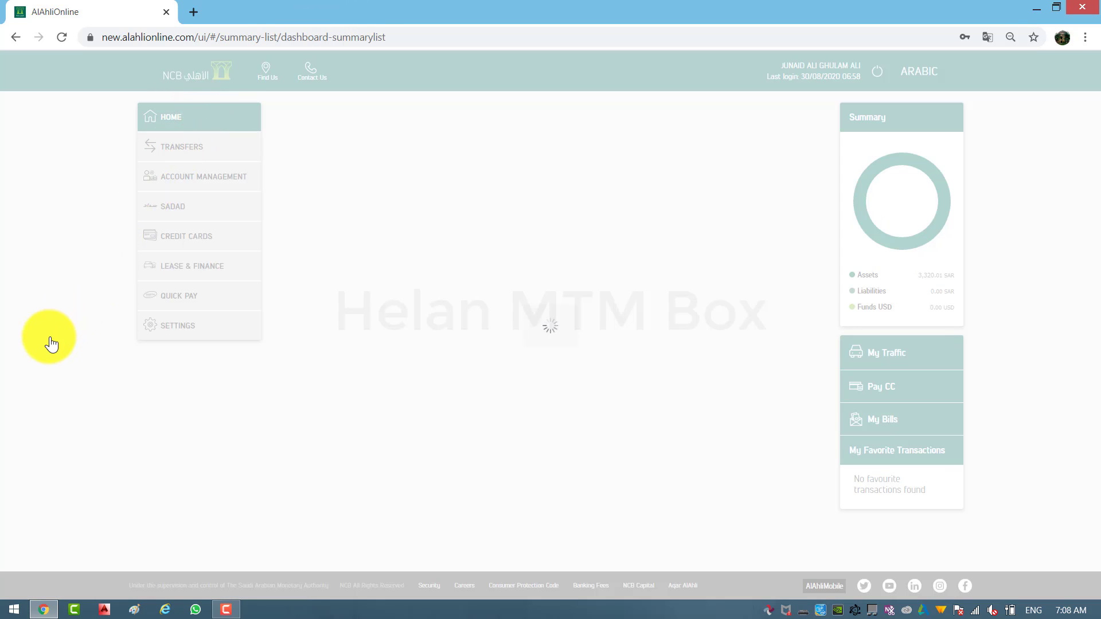